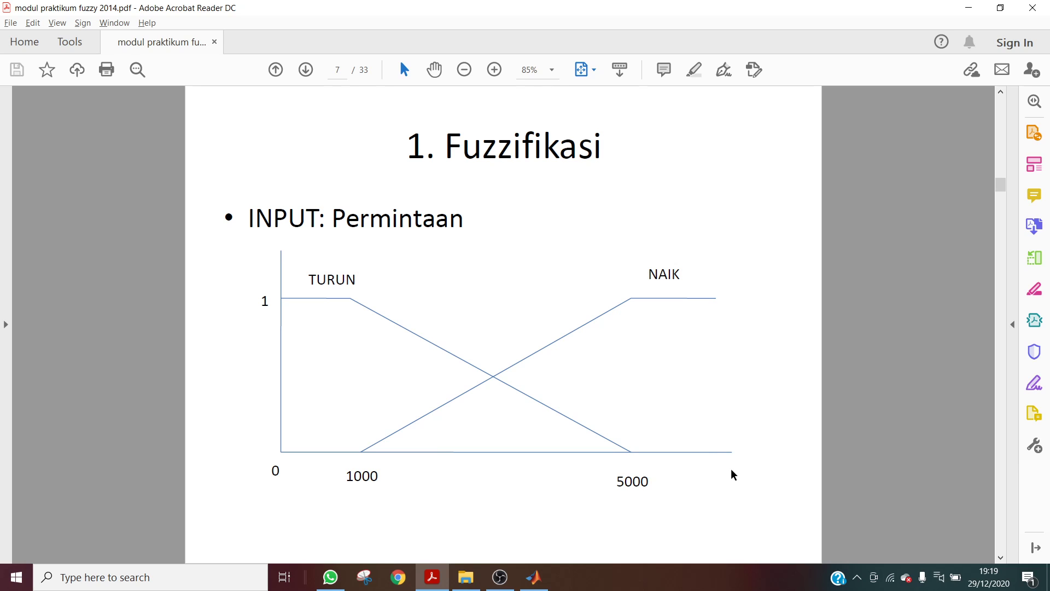
Review the PDF slides on the Permintaan, Persediaan and Produksi fuzzy sets, up to the MATLAB fuzzy toolbox slide.
scroll(733, 474, "down", 1)
scroll(735, 470, "down", 1)
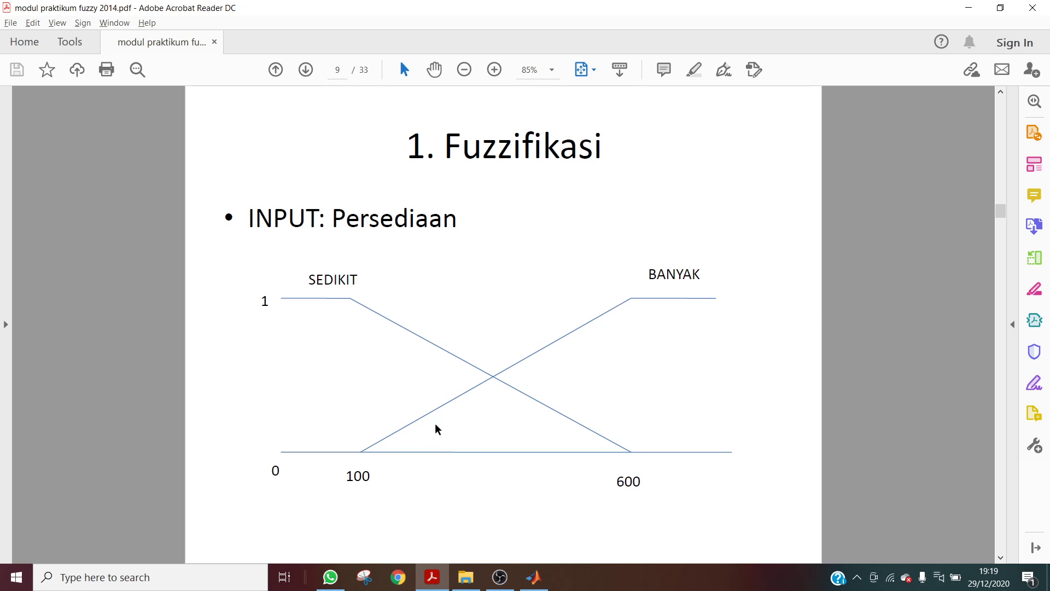
scroll(610, 446, "down", 1)
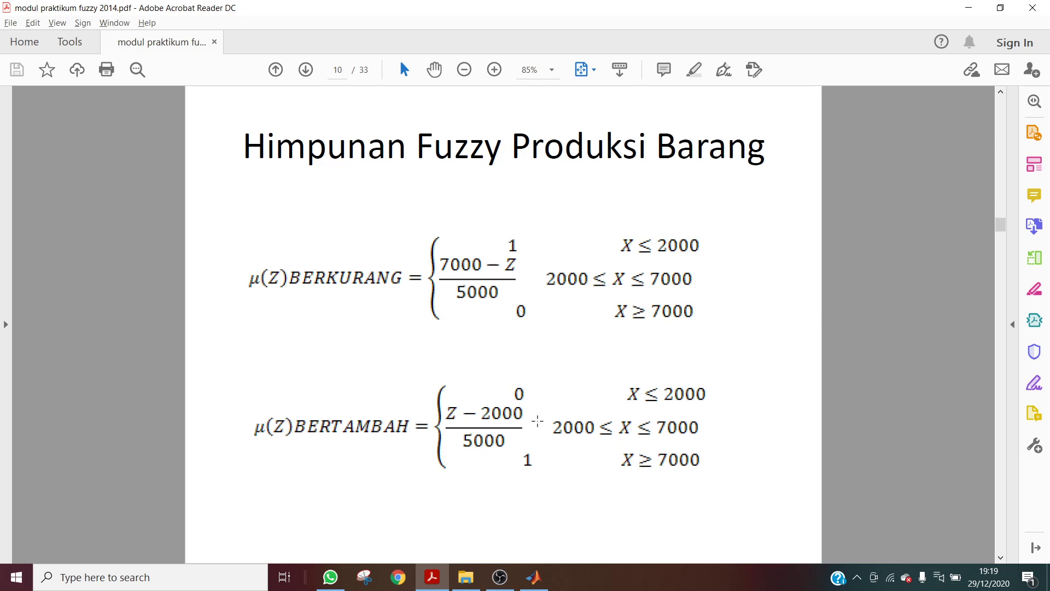
scroll(545, 414, "down", 1)
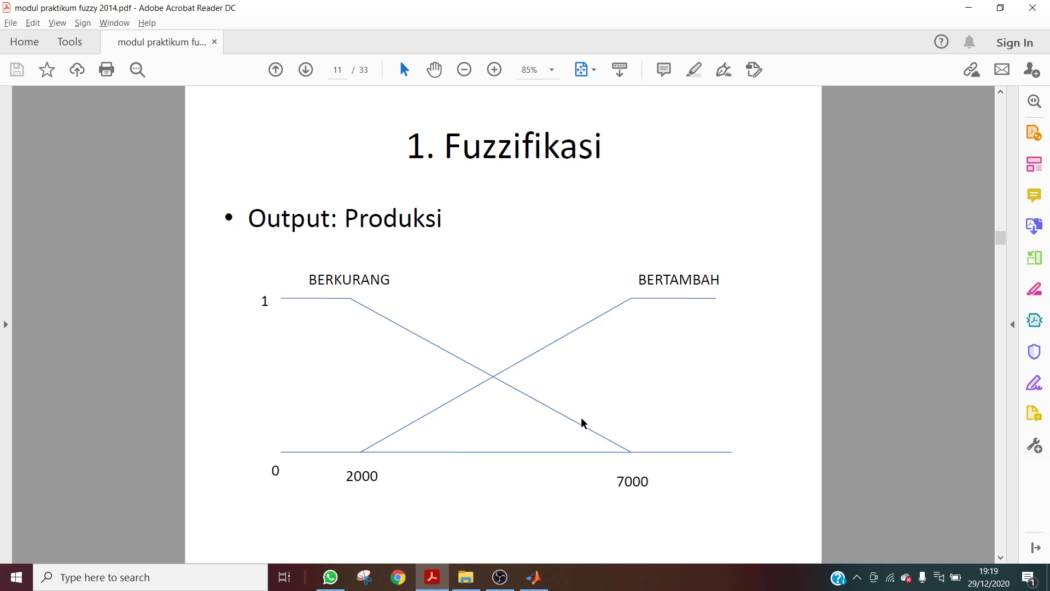
scroll(652, 329, "down", 1)
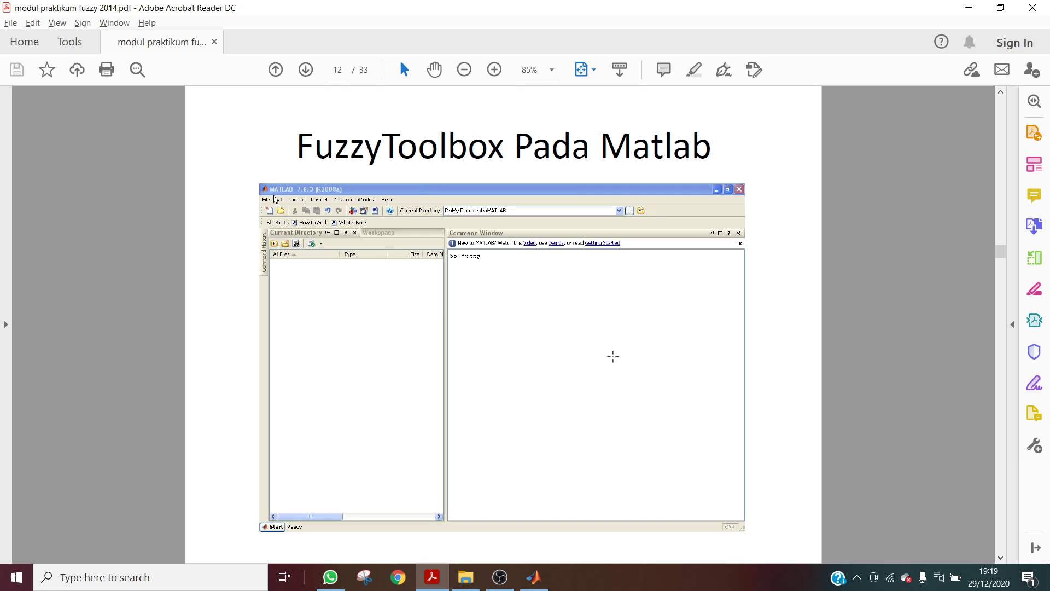
Switch to MATLAB and launch the Fuzzy Logic Designer with the fuzzy command.
left_click(534, 576)
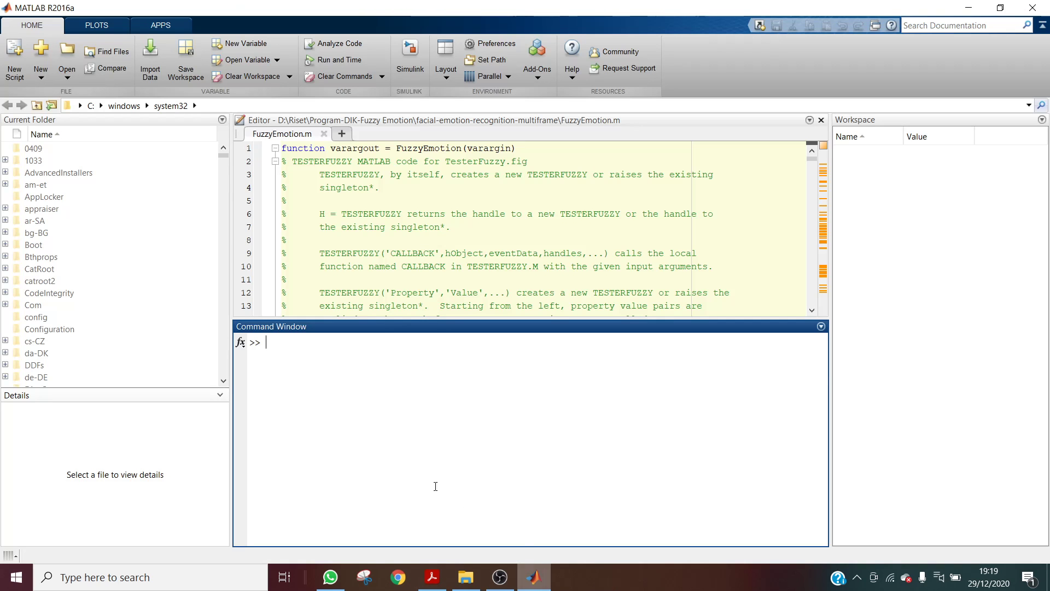
type("fuzzy")
key("Return")
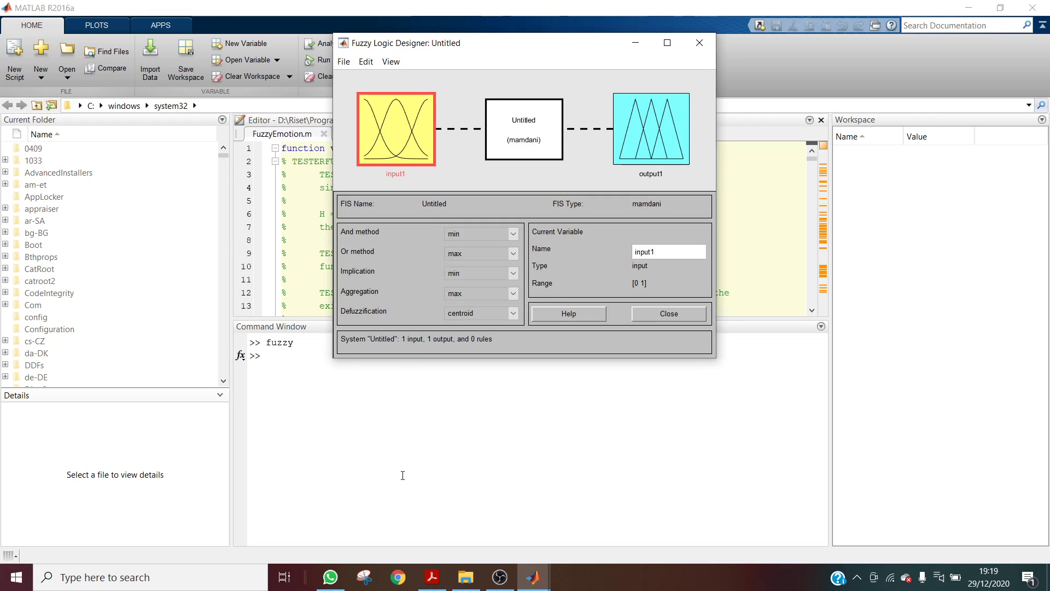
Add a second input variable to the Mamdani fuzzy system.
left_click(344, 61)
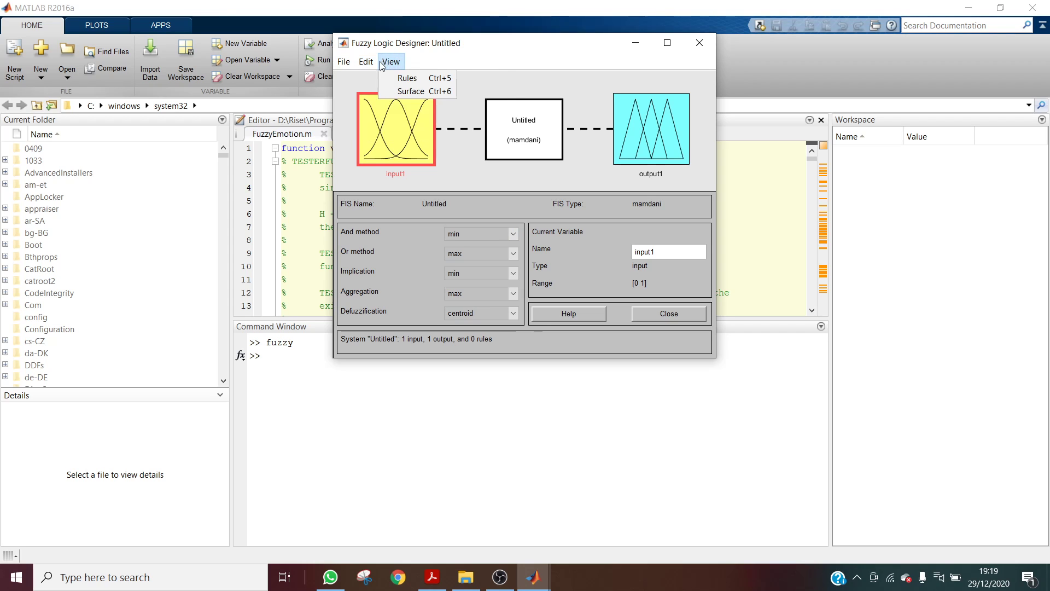
mouse_move(370, 64)
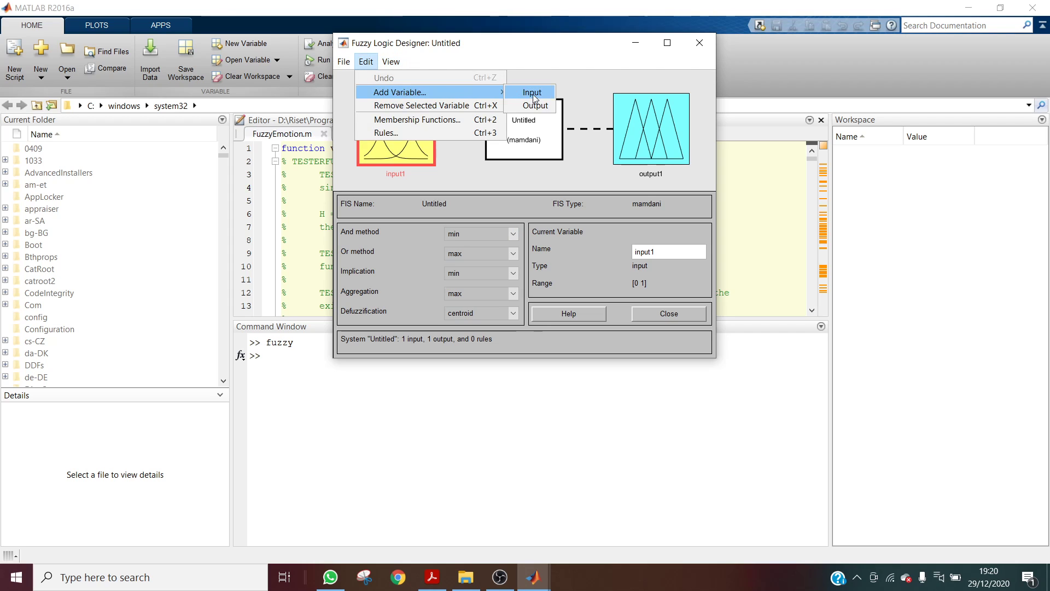
left_click(533, 93)
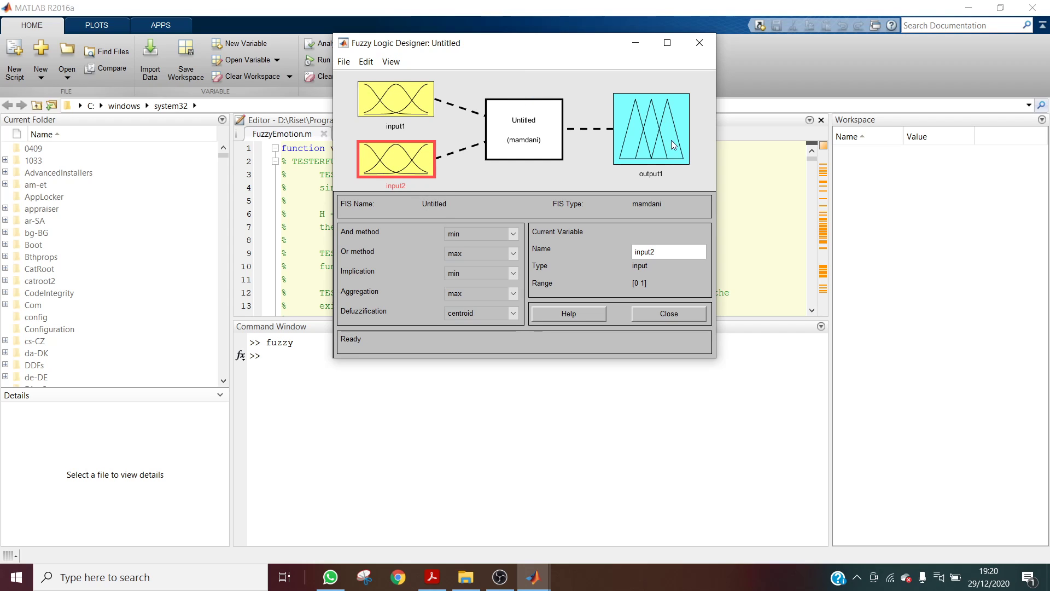
left_click(370, 64)
left_click(343, 61)
left_click(344, 62)
mouse_move(369, 80)
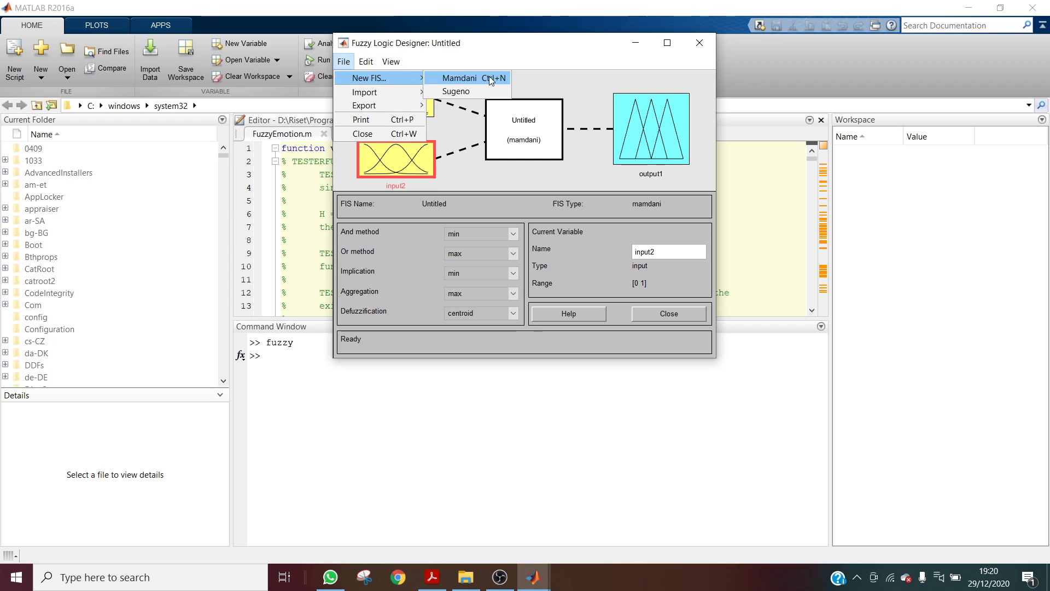
left_click(534, 169)
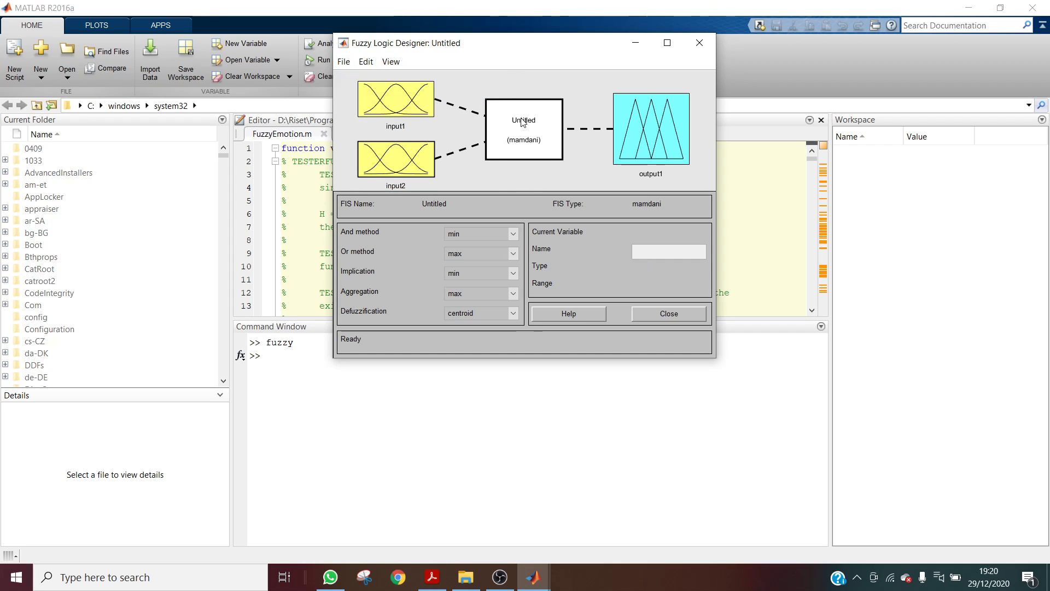
Inspect the default membership functions of input1 in the Membership Function Editor and return to the Fuzzy Logic Designer.
left_click(400, 113)
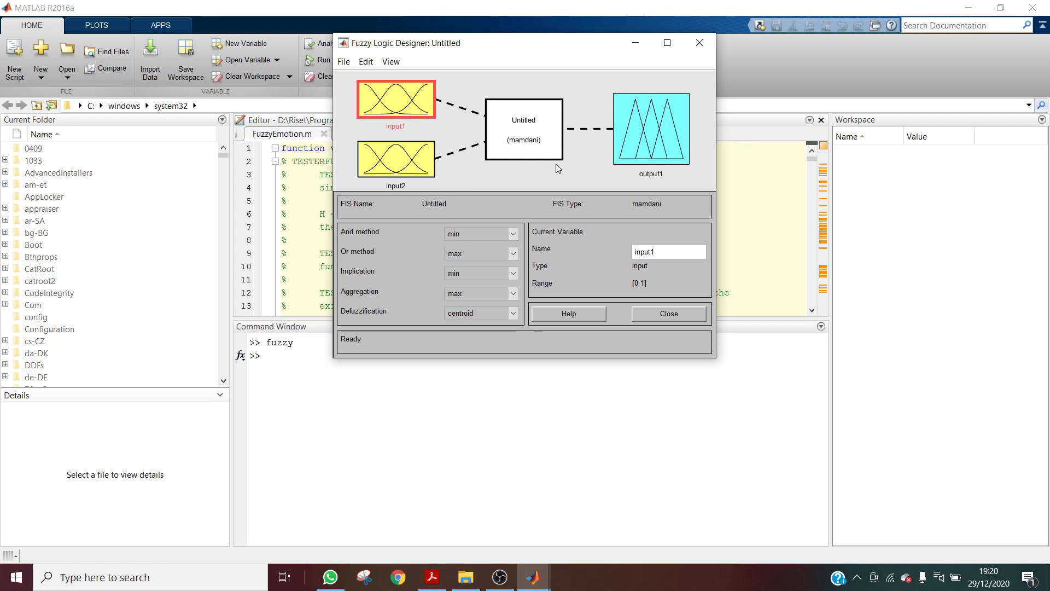
double_click(407, 105)
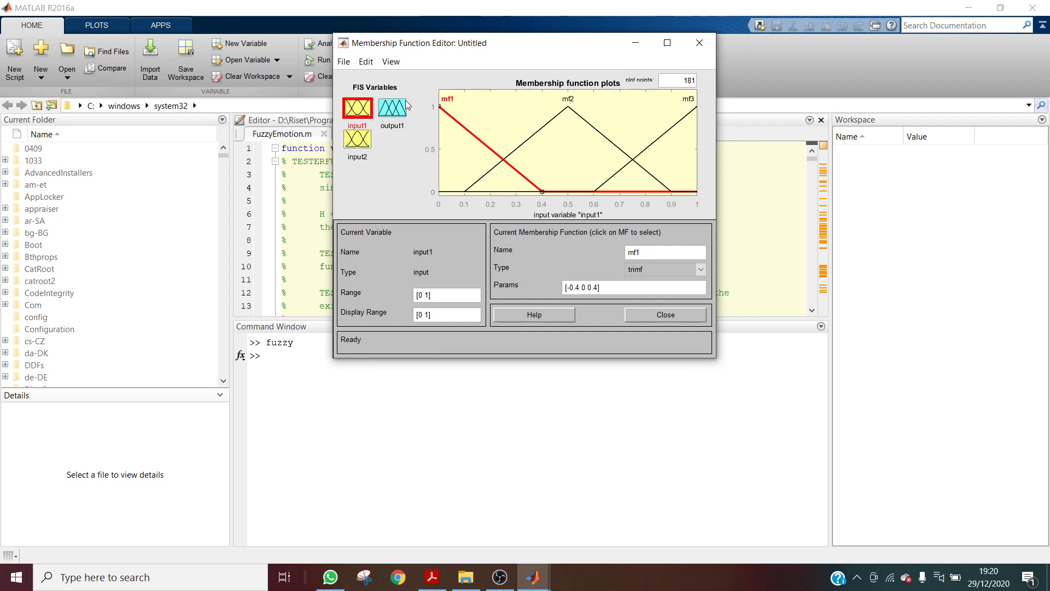
left_click(352, 104)
left_click(539, 136)
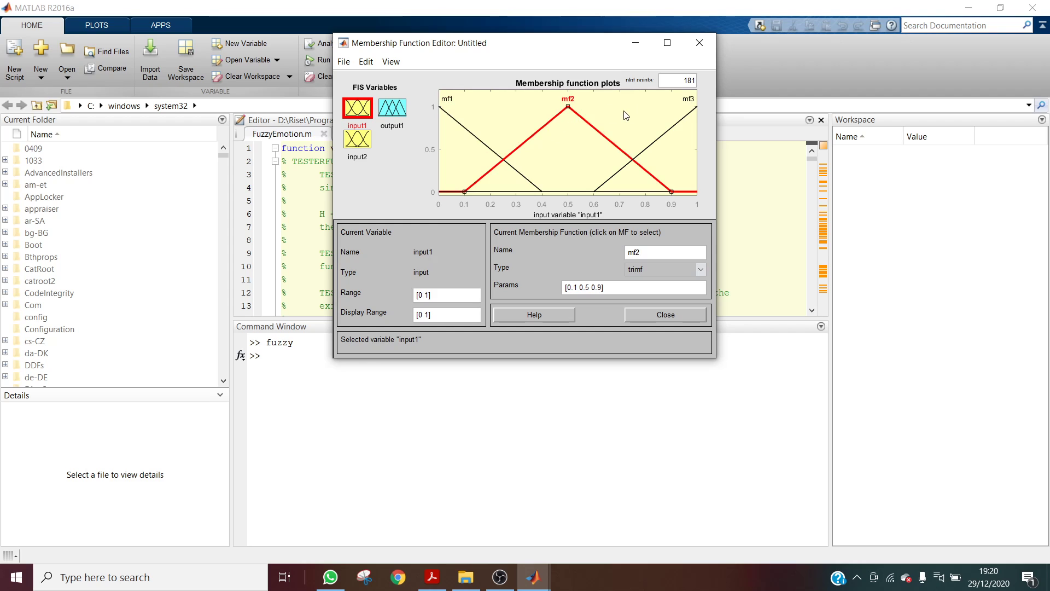
left_click(699, 42)
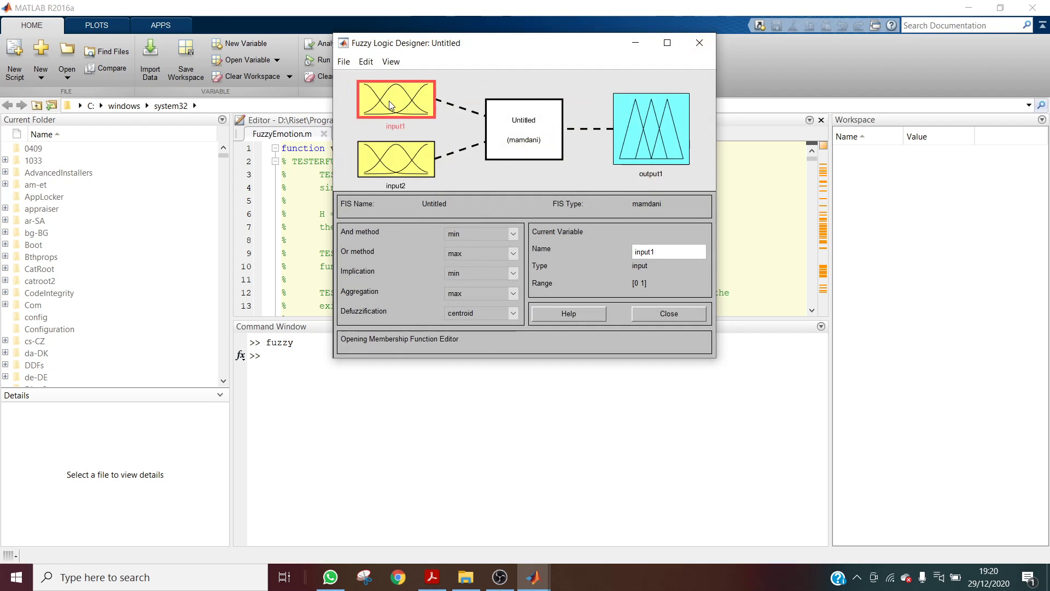
left_click(699, 46)
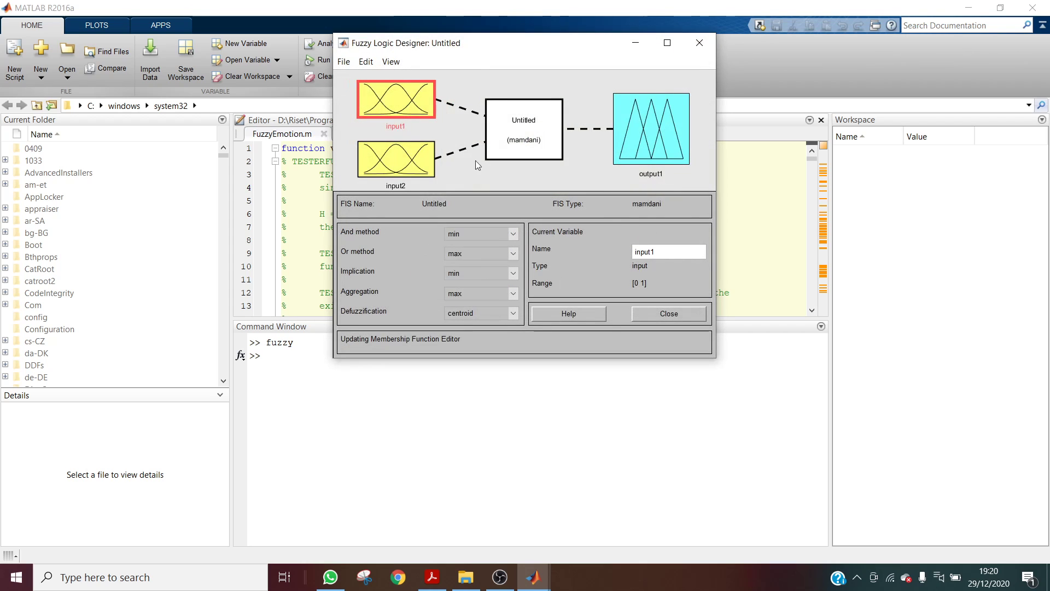
Rename the first input variable, input1, as permintaan.
left_click_drag(656, 252, 601, 251)
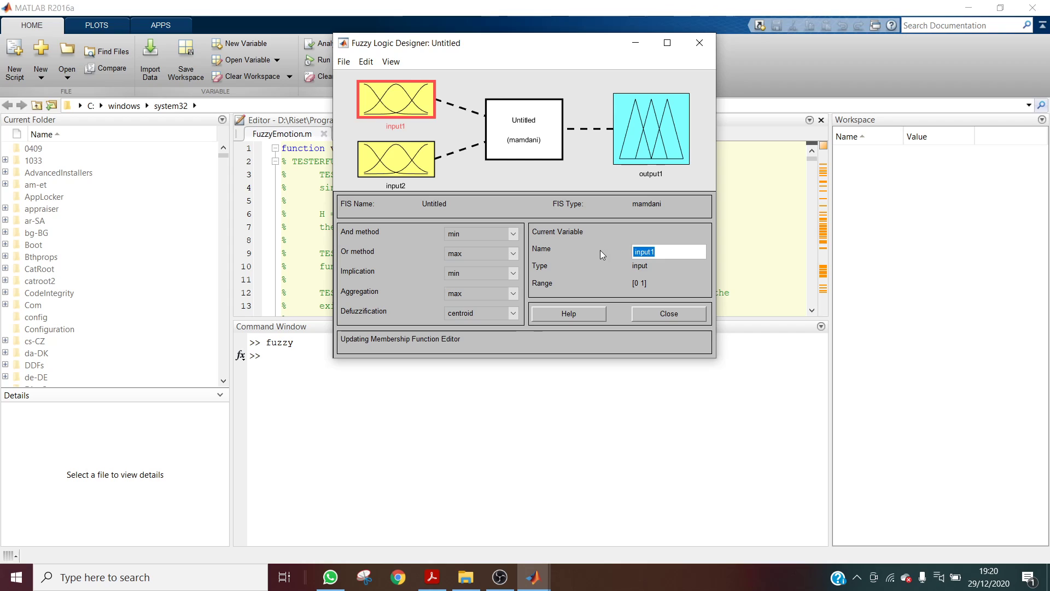
type("permintaan")
key("Return")
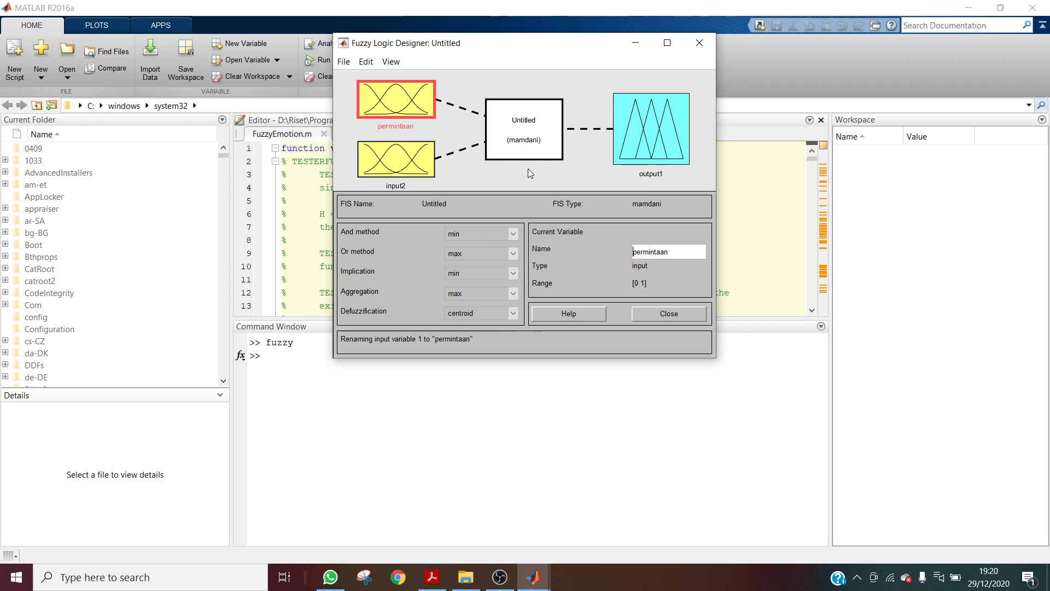
Rename the second input variable, input2, as persediaan.
left_click(386, 164)
left_click(675, 256)
key("BackSpace")
key("BackSpace")
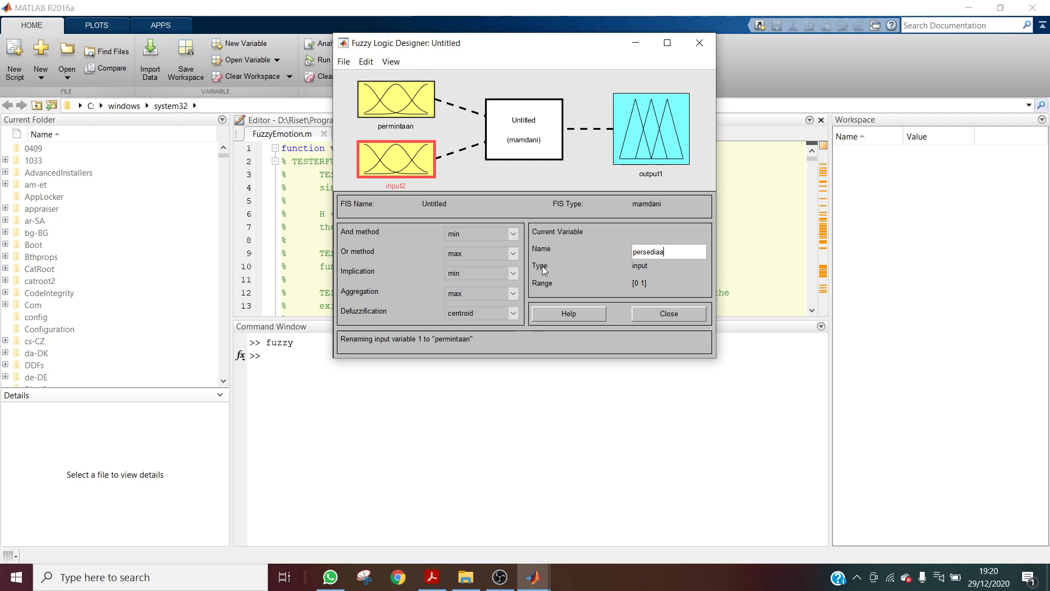
Rename the output variable output1 as produksi.
left_click(667, 143)
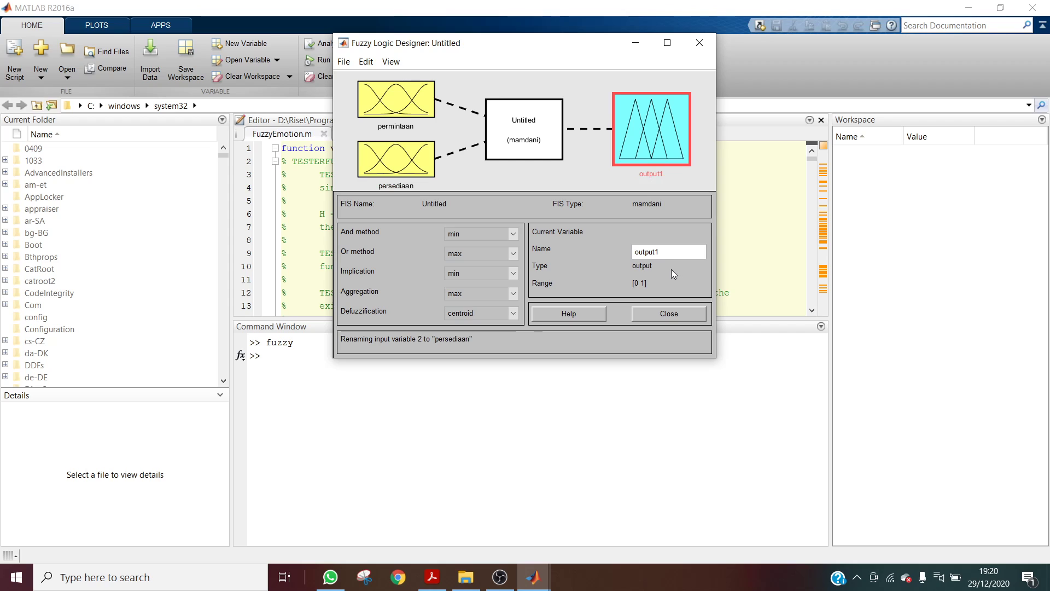
double_click(662, 255)
type("produksi")
left_click(601, 148)
Open the membership functions of permintaan, consult the Permintaan graph in the PDF module, and set the variable's range to [0 6000].
double_click(386, 102)
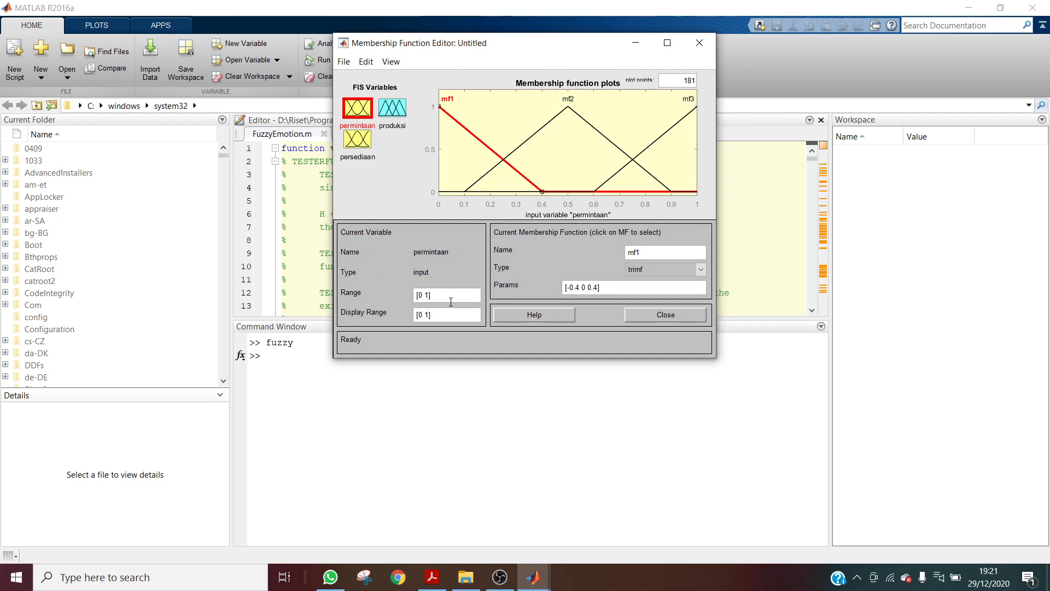
key("alt+Tab")
key("alt+Tab")
key("alt+Tab")
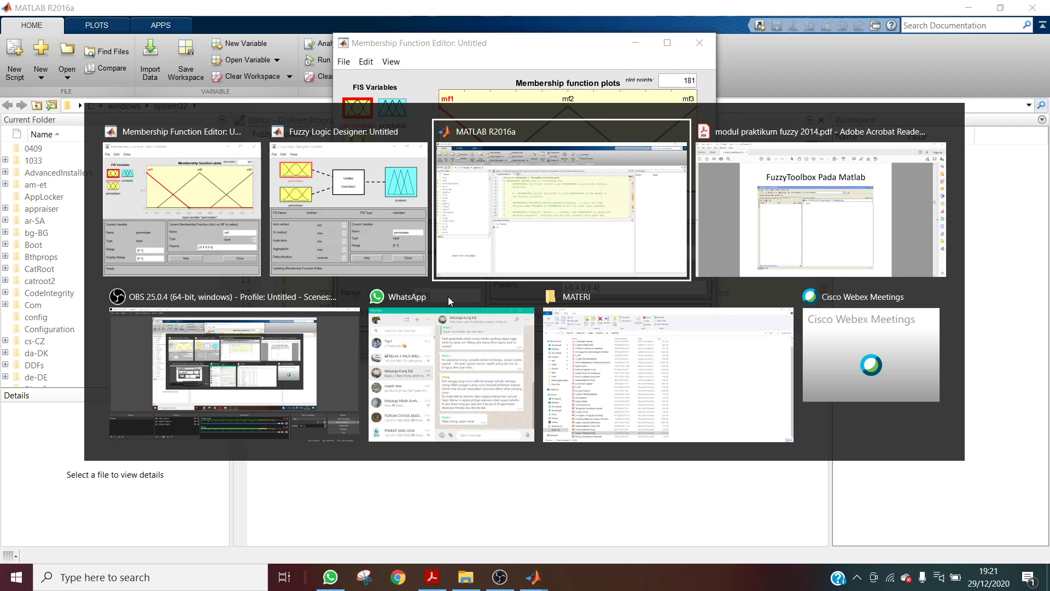
scroll(447, 296, "up", 5)
scroll(455, 295, "down", 1)
scroll(455, 295, "up", 1)
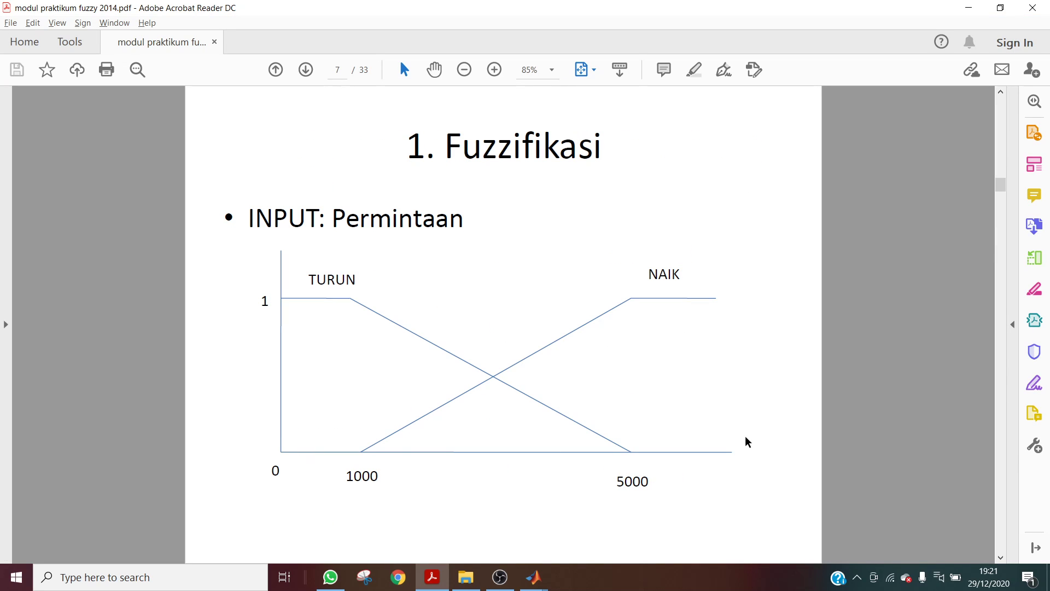
key("alt+Tab")
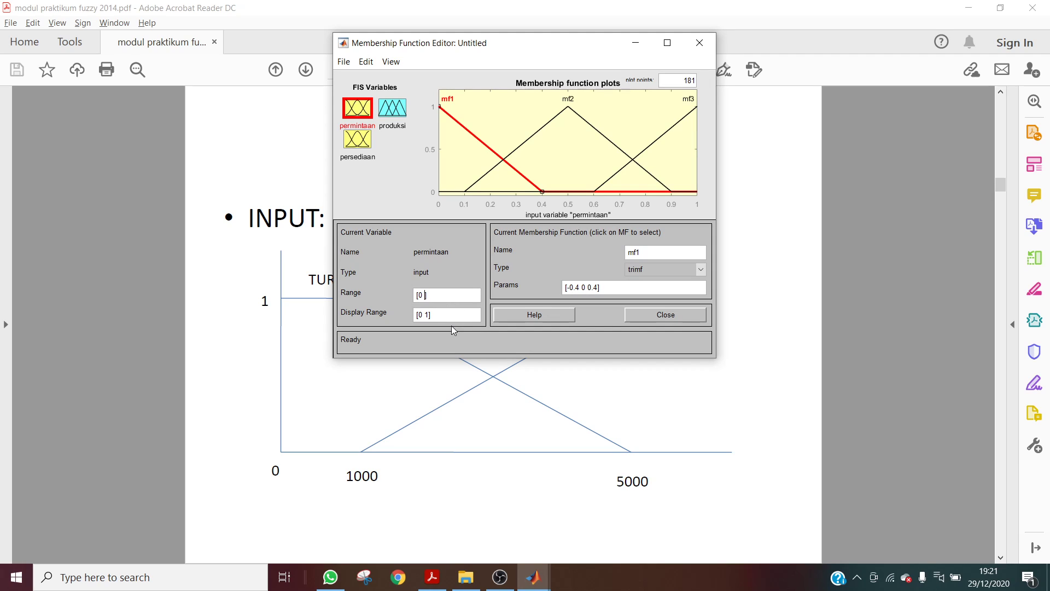
key("Return")
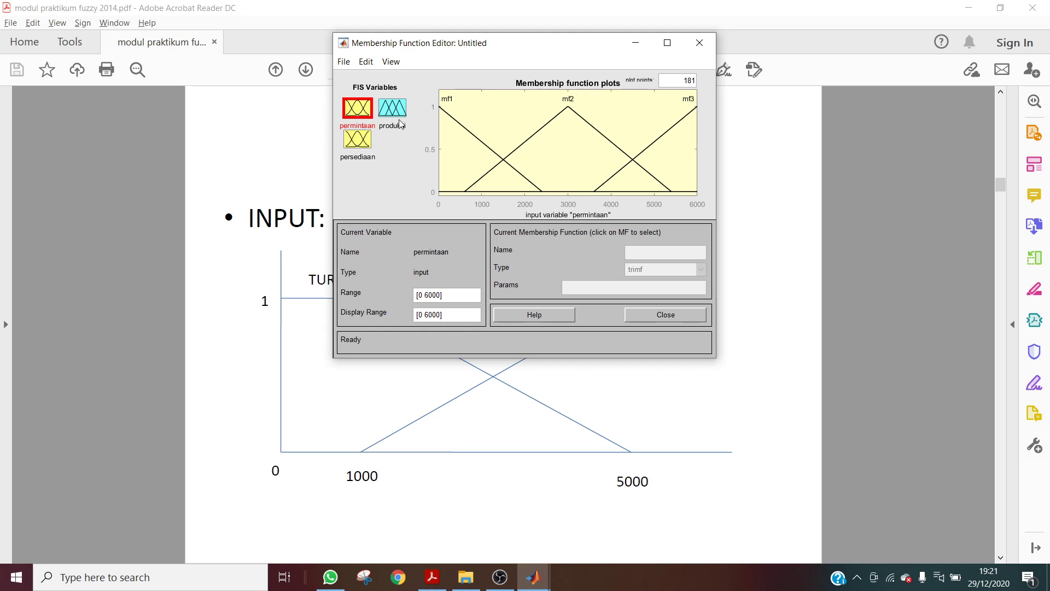
Delete the middle membership function mf2 from the permintaan input.
left_click(485, 149)
left_click(535, 138)
left_click(652, 144)
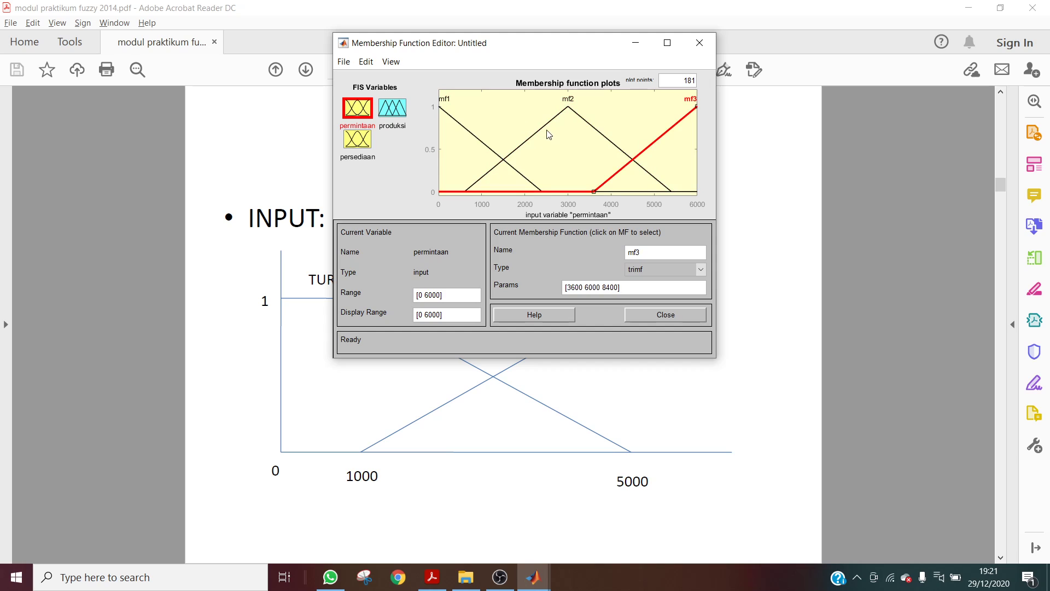
left_click(545, 129)
left_click(544, 124)
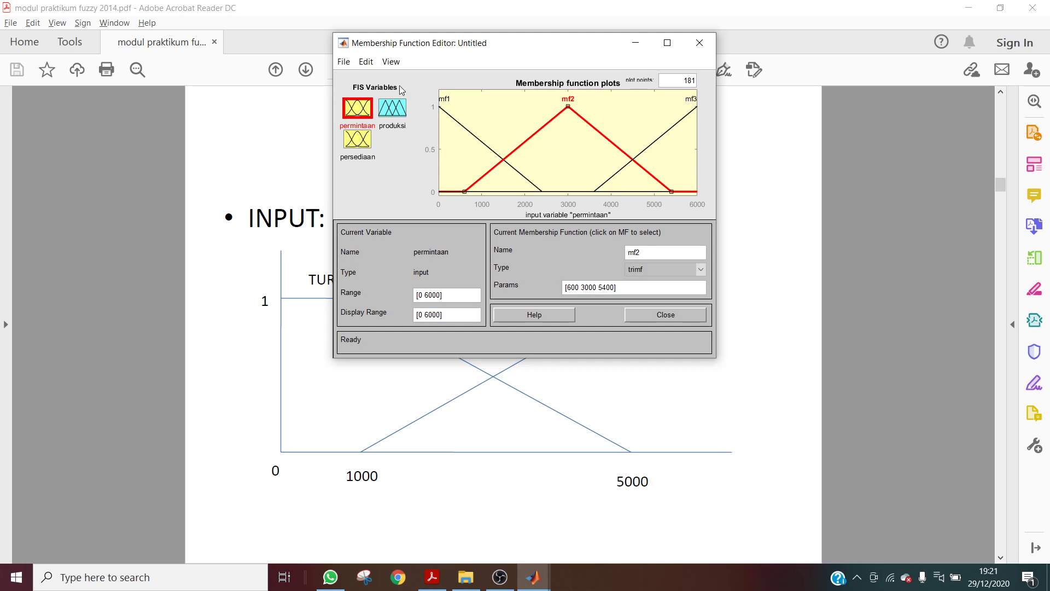
left_click(365, 61)
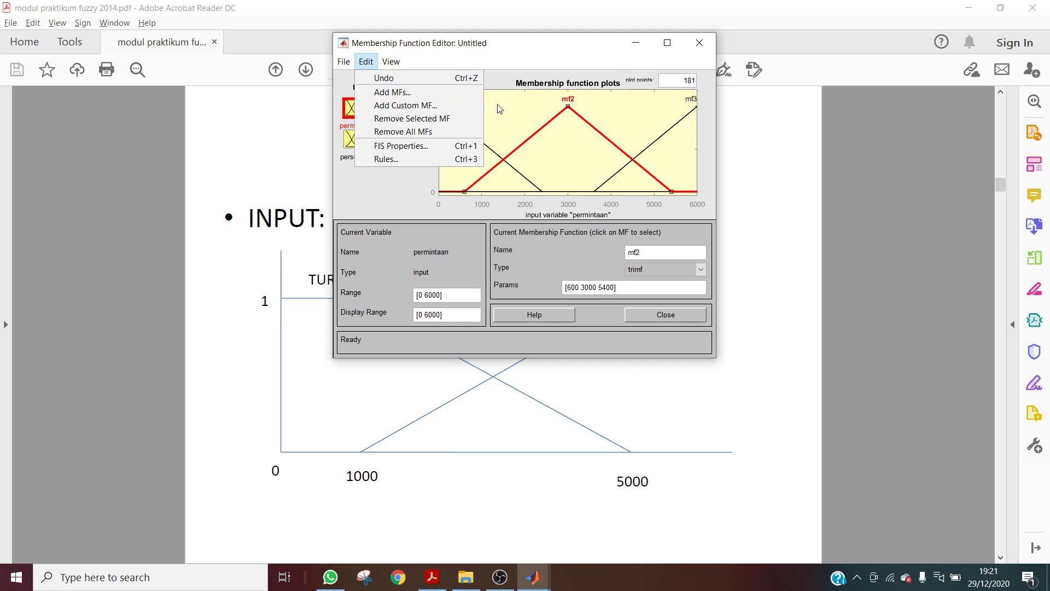
left_click(539, 135)
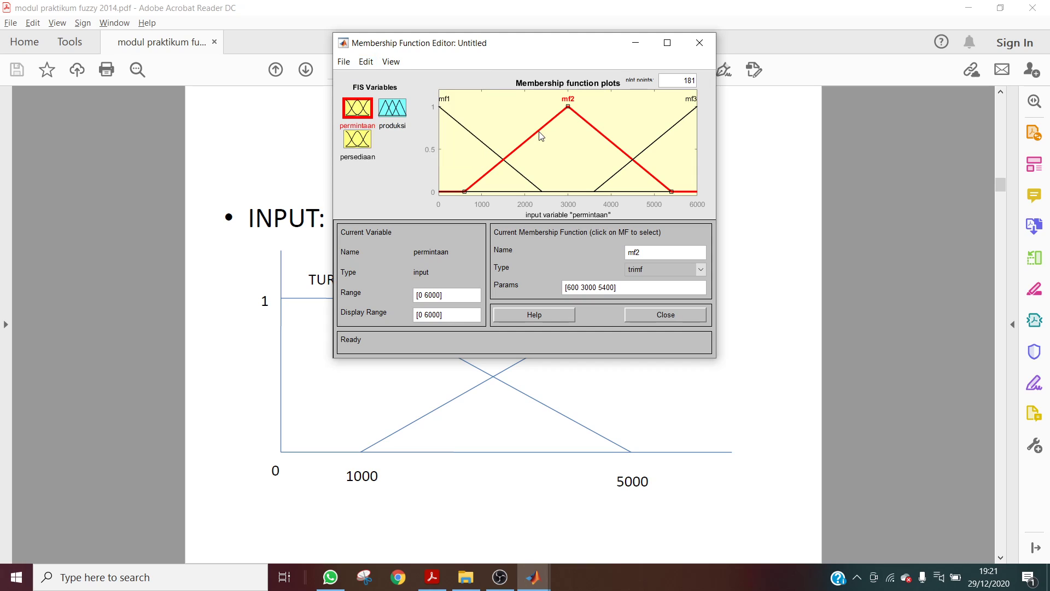
key("Delete")
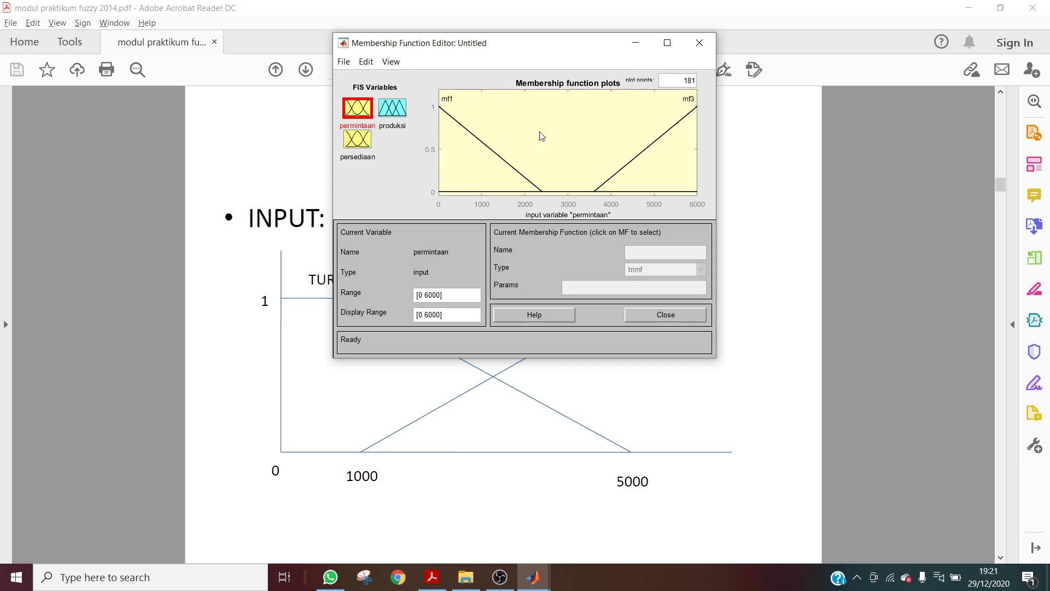
Check the set names on the PDF's Permintaan slide, rename membership function mf1 of permintaan as turun, and change its type to trapmf.
left_click(488, 149)
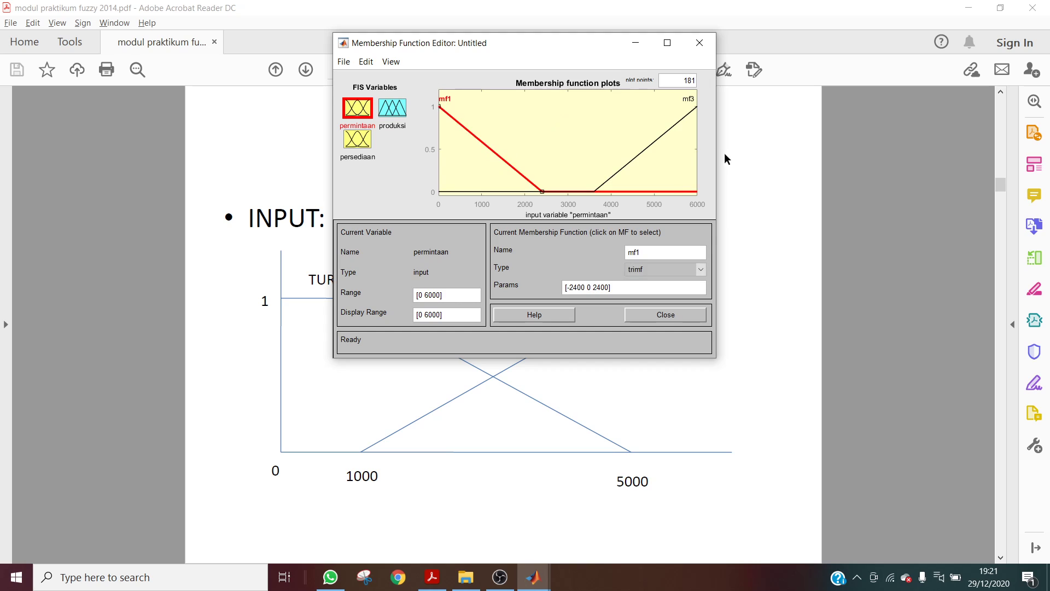
left_click(664, 136)
left_click(510, 164)
key("alt+Tab")
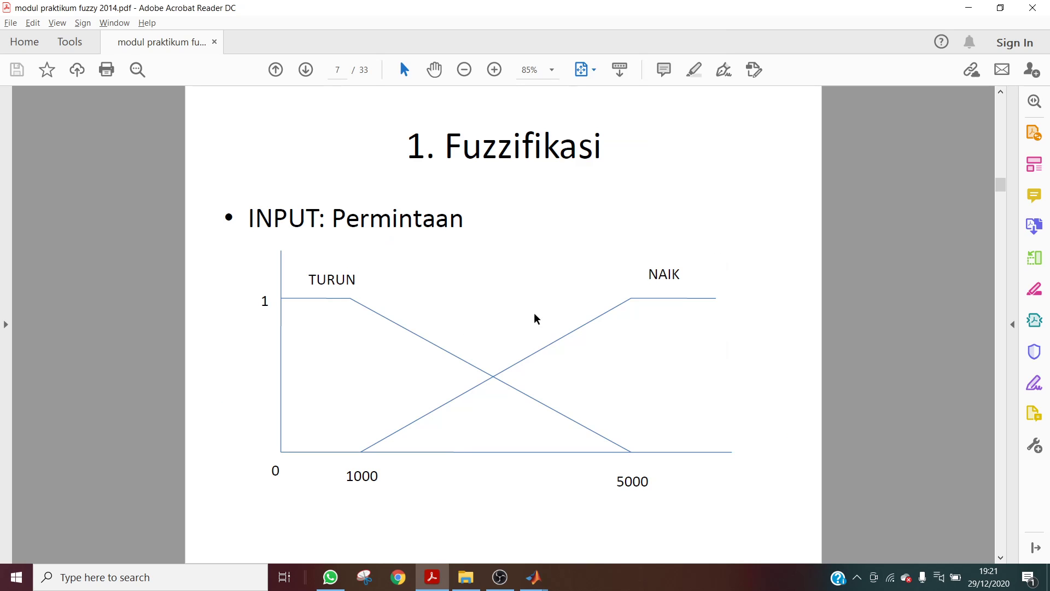
key("alt+Tab")
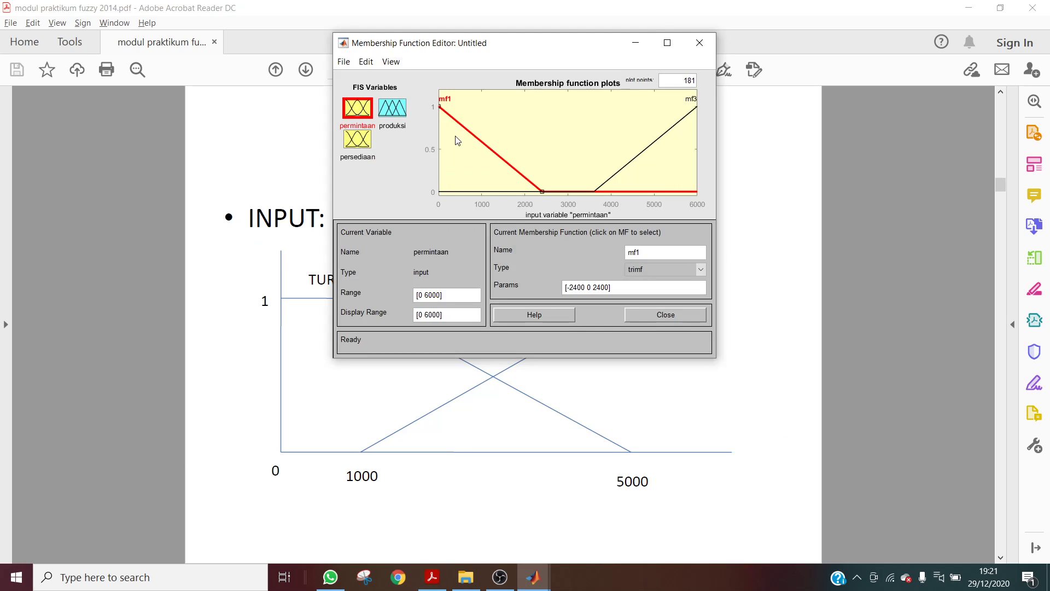
double_click(651, 252)
left_click(700, 270)
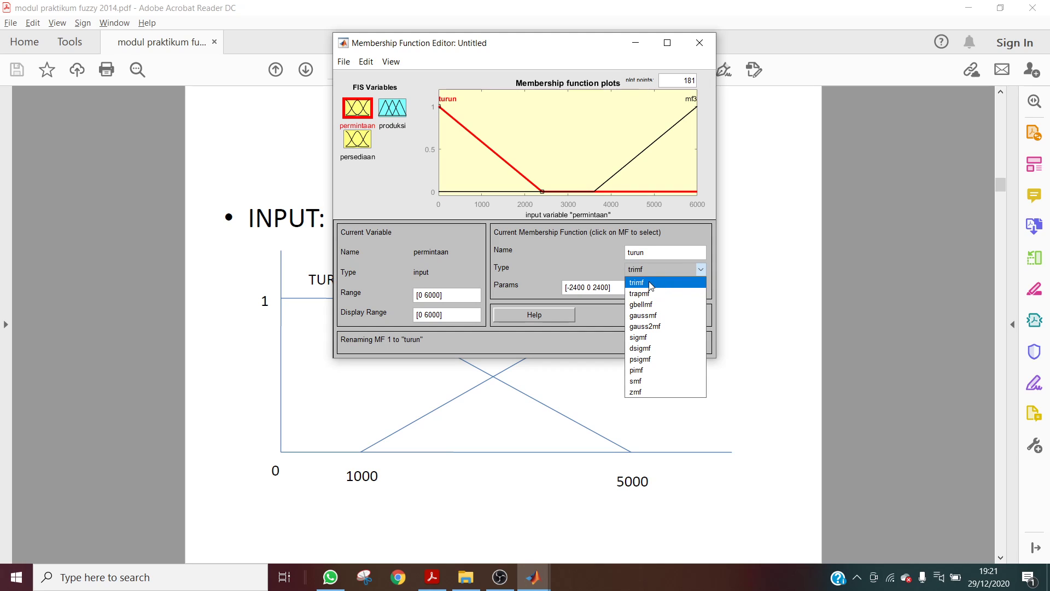
left_click(649, 296)
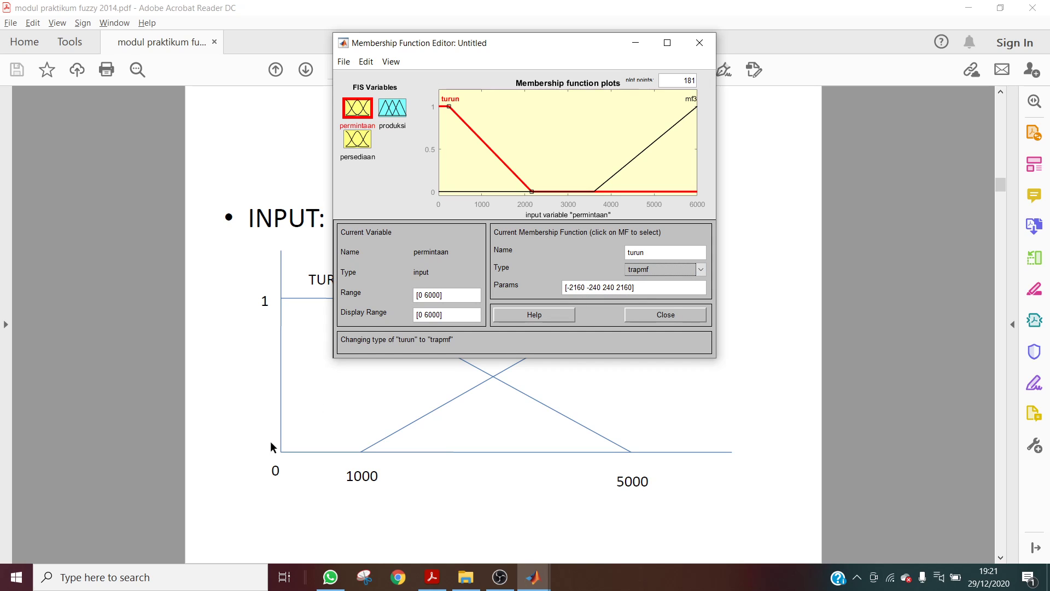
left_click_drag(481, 46, 543, 16)
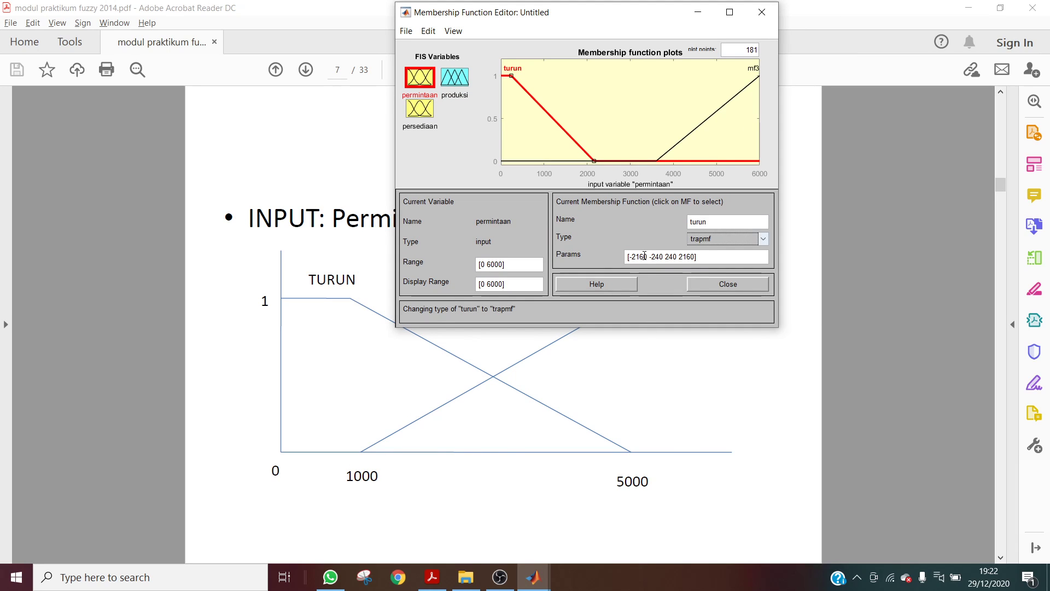
left_click_drag(627, 257, 767, 277)
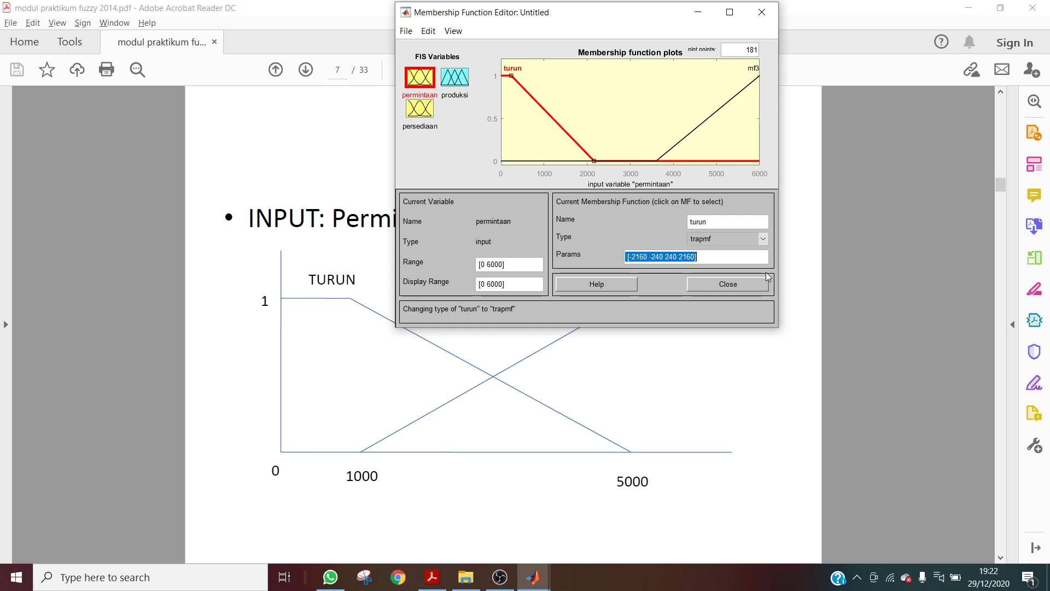
key("BackSpace")
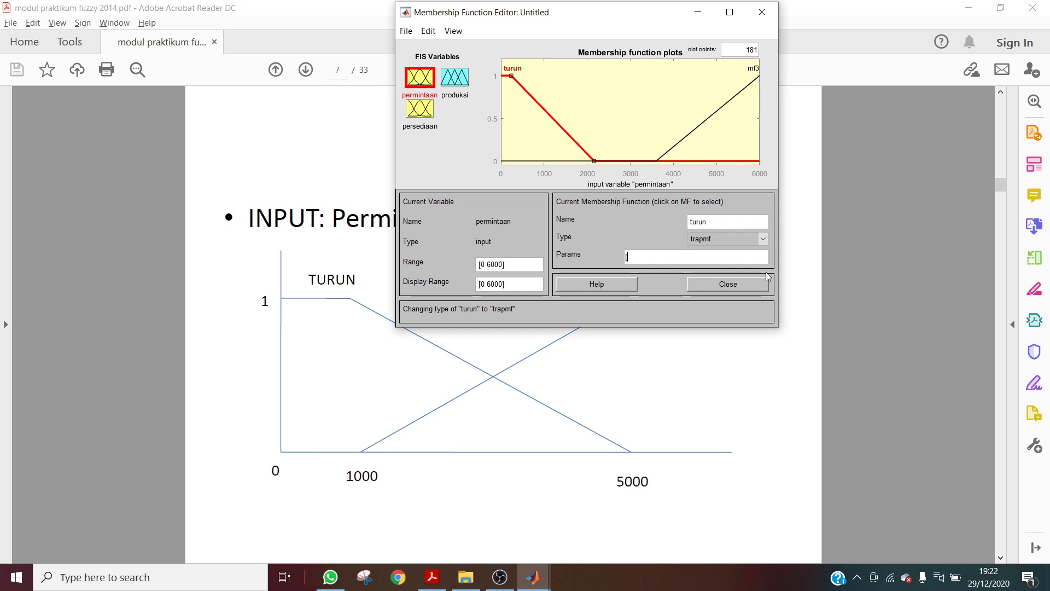
type("[0 0 1000 5000")
key("Return")
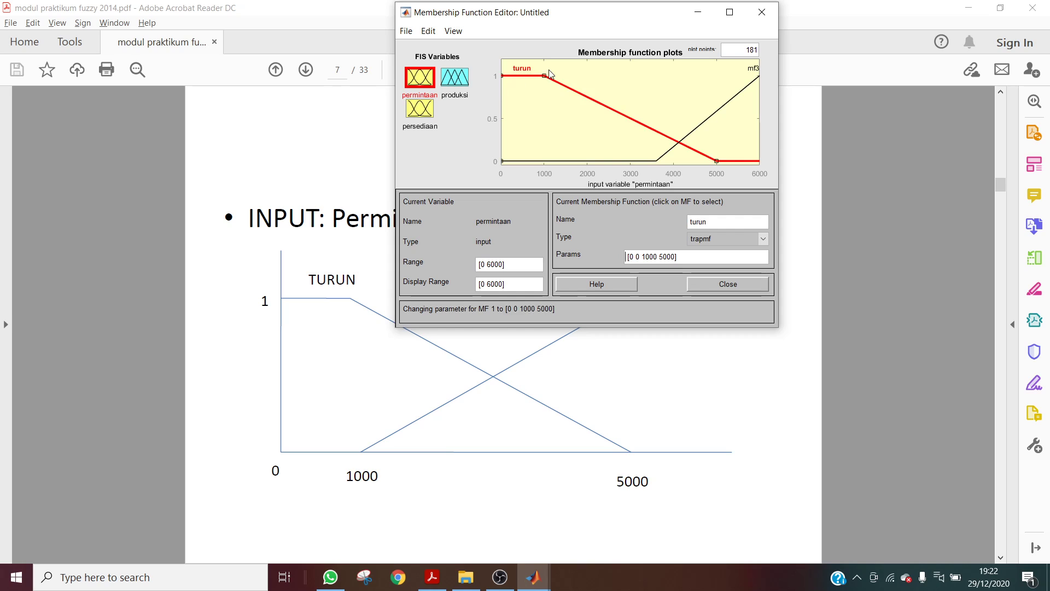
Rename membership function mf3 of permintaan as naik and change its type to trapmf.
left_click(730, 105)
left_click_drag(717, 226, 662, 227)
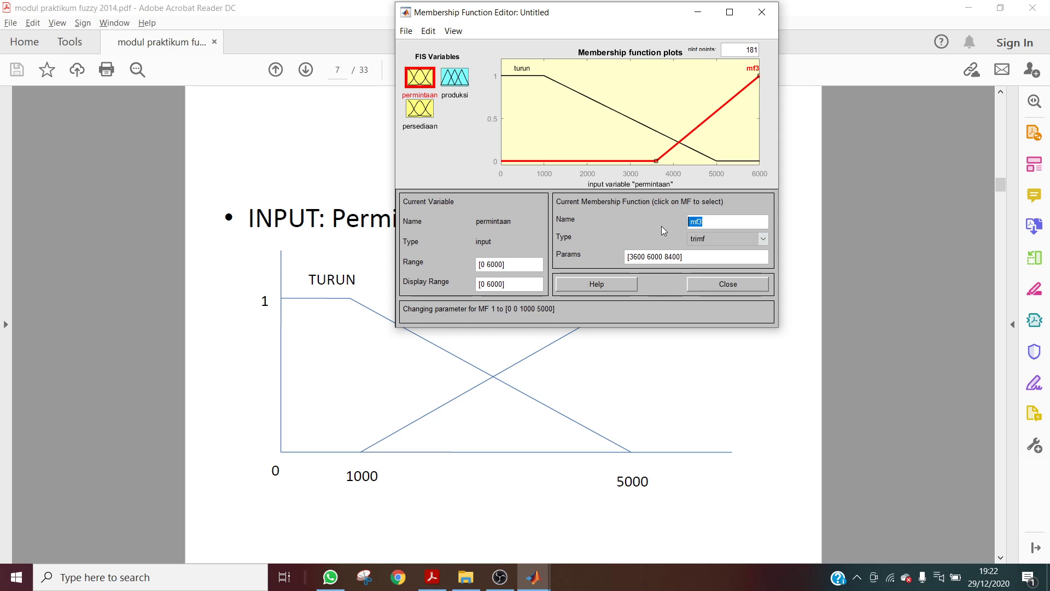
type("naik")
left_click(763, 239)
left_click(726, 260)
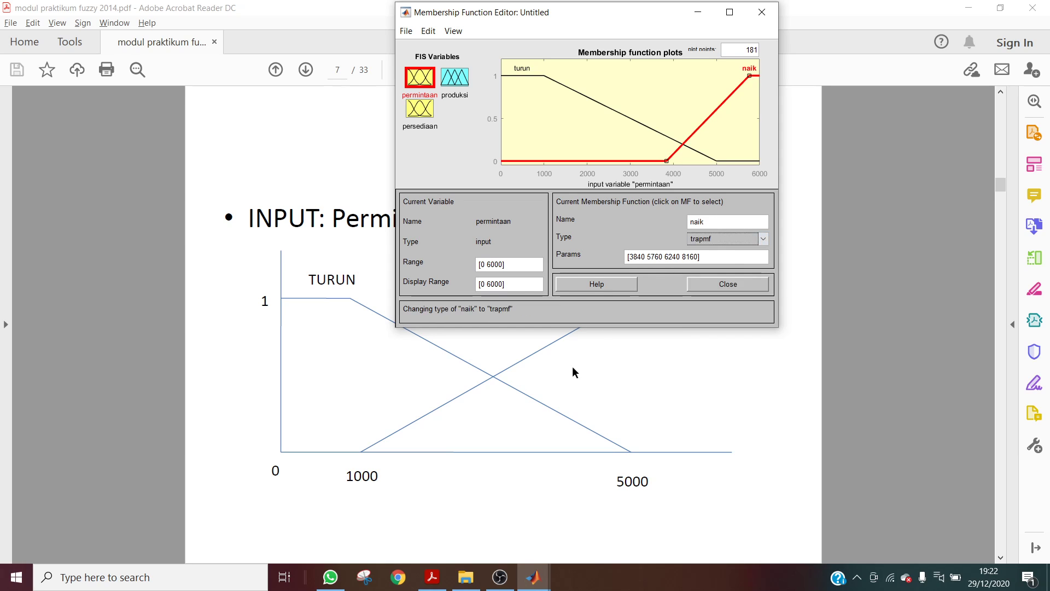
left_click(730, 379)
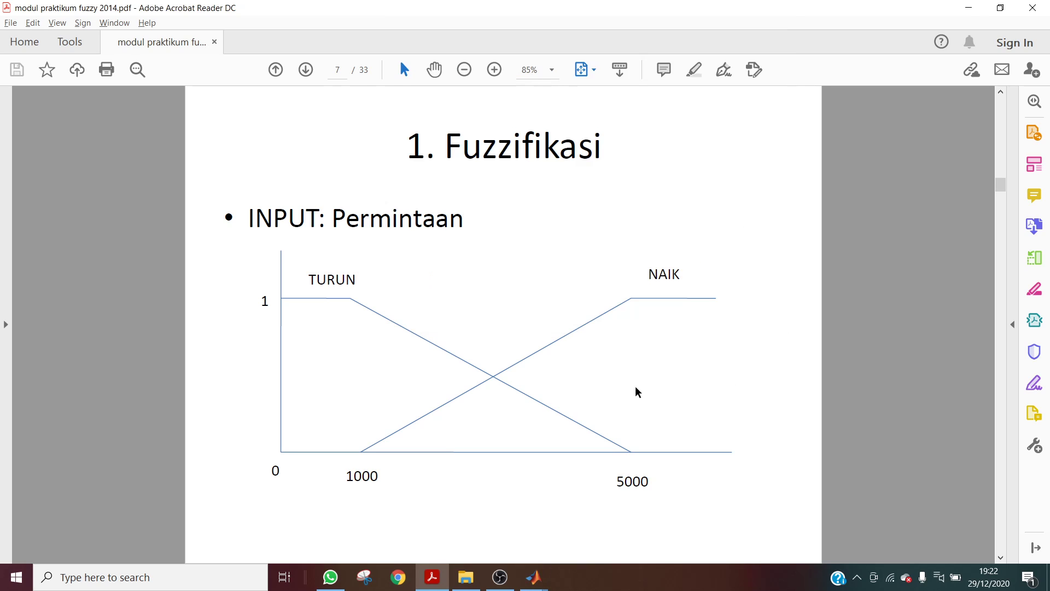
key("alt+Tab")
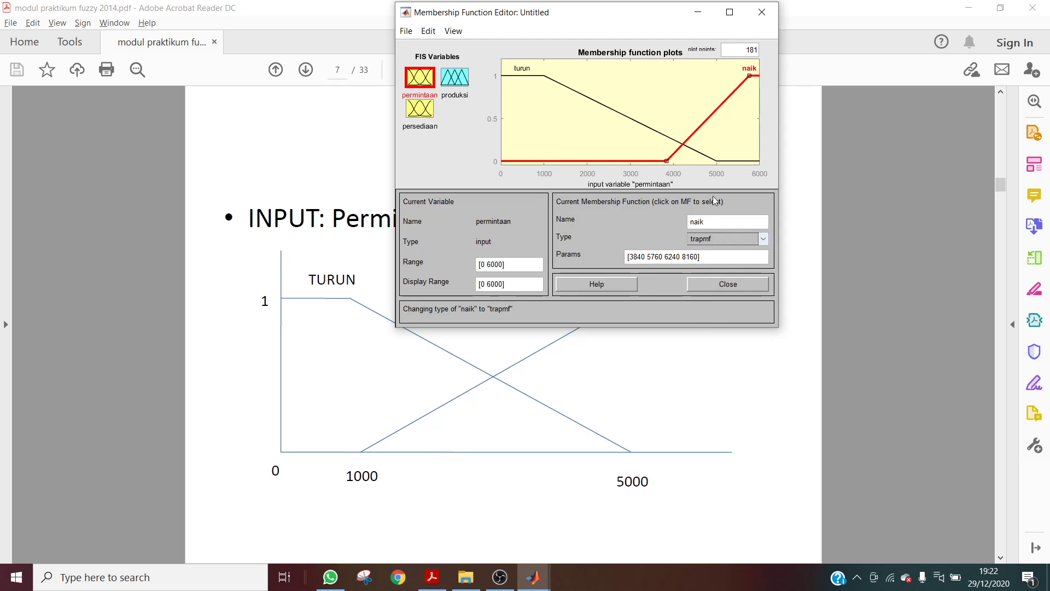
key("Tab")
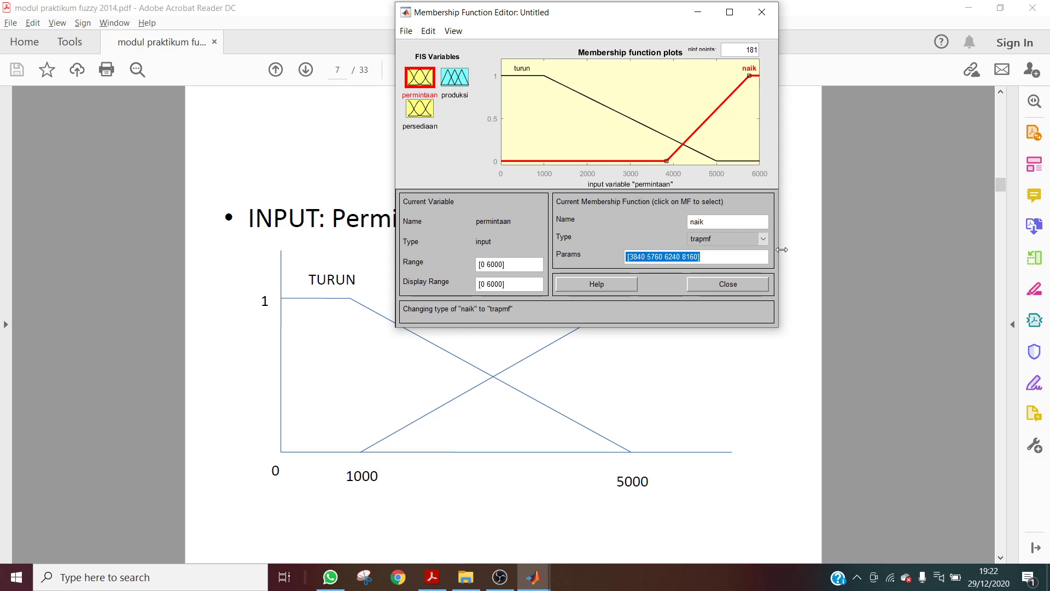
key("BackSpace")
type("000")
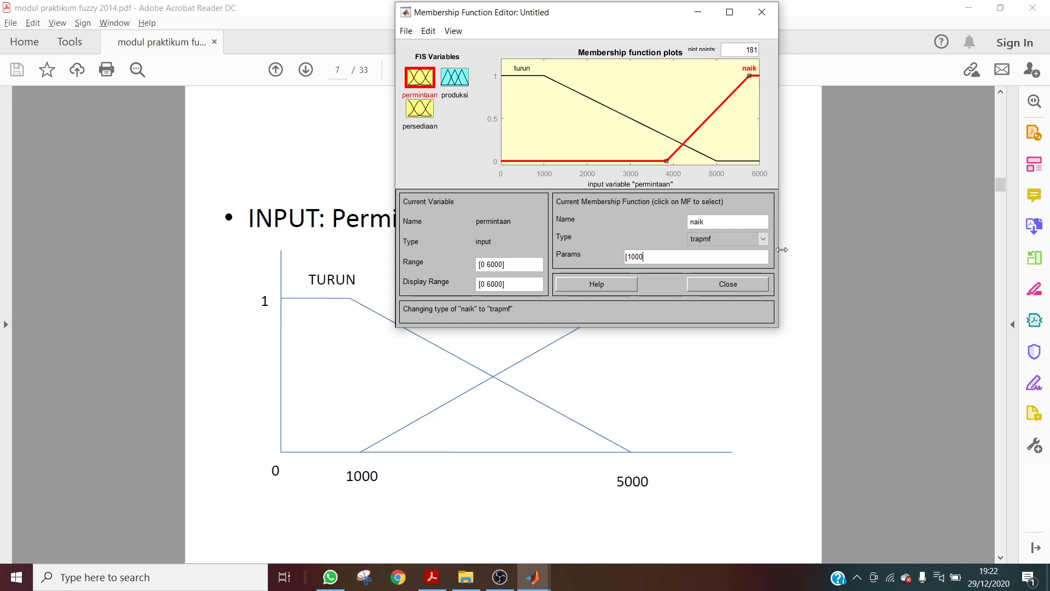
type(" 5000 6000 6000]")
key("Return")
left_click(650, 108)
left_click(654, 106)
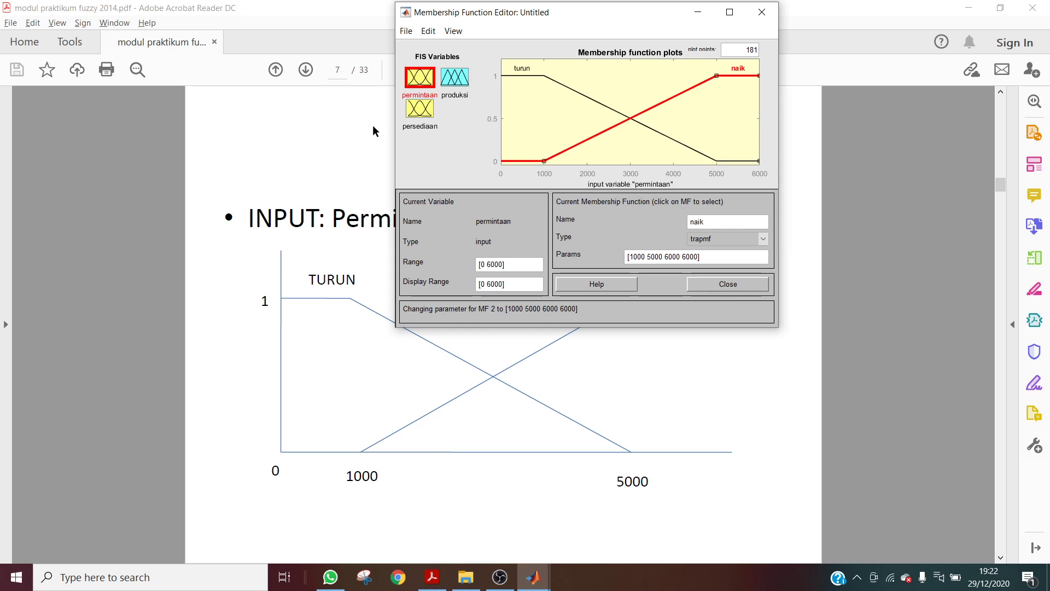
Open the membership functions of persediaan and delete the middle one, mf2.
left_click(430, 113)
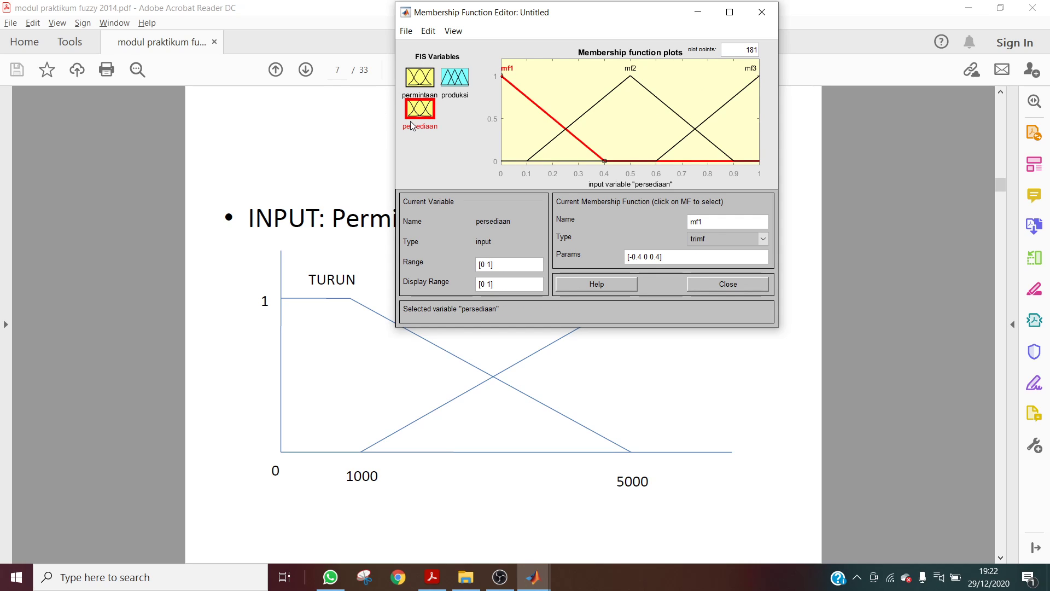
left_click(615, 93)
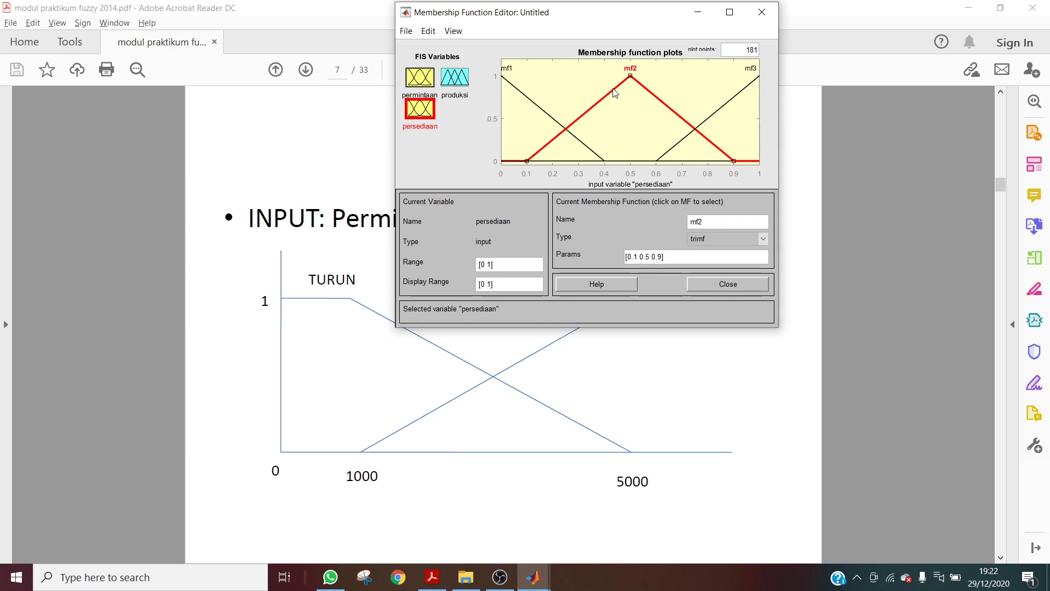
left_click(615, 93)
Consult the Persediaan graph in the PDF module and set the range of persediaan to [0 700].
left_click(189, 188)
scroll(228, 208, "down", 5)
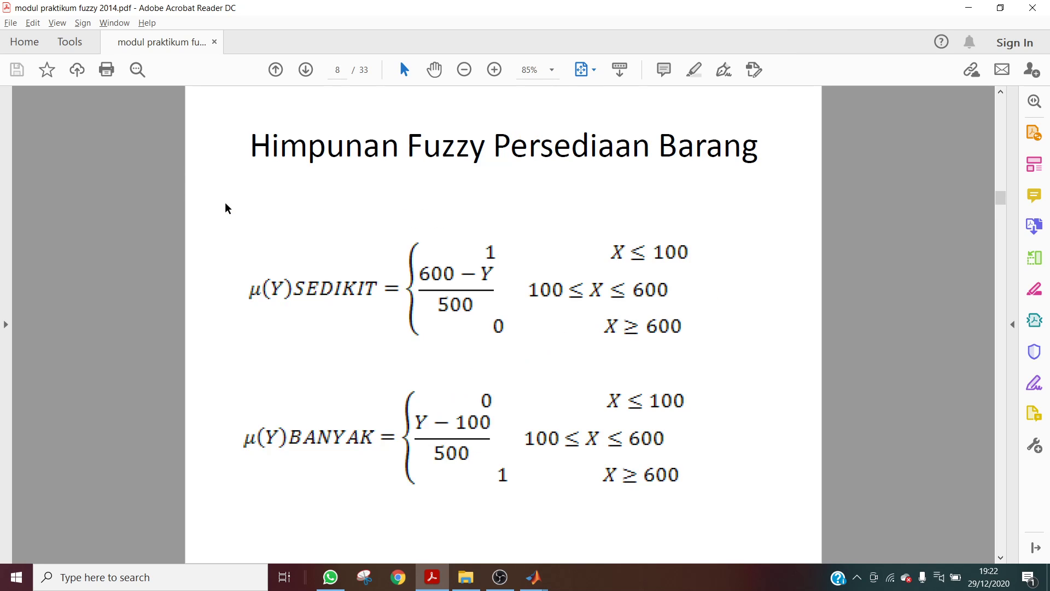
scroll(227, 207, "down", 5)
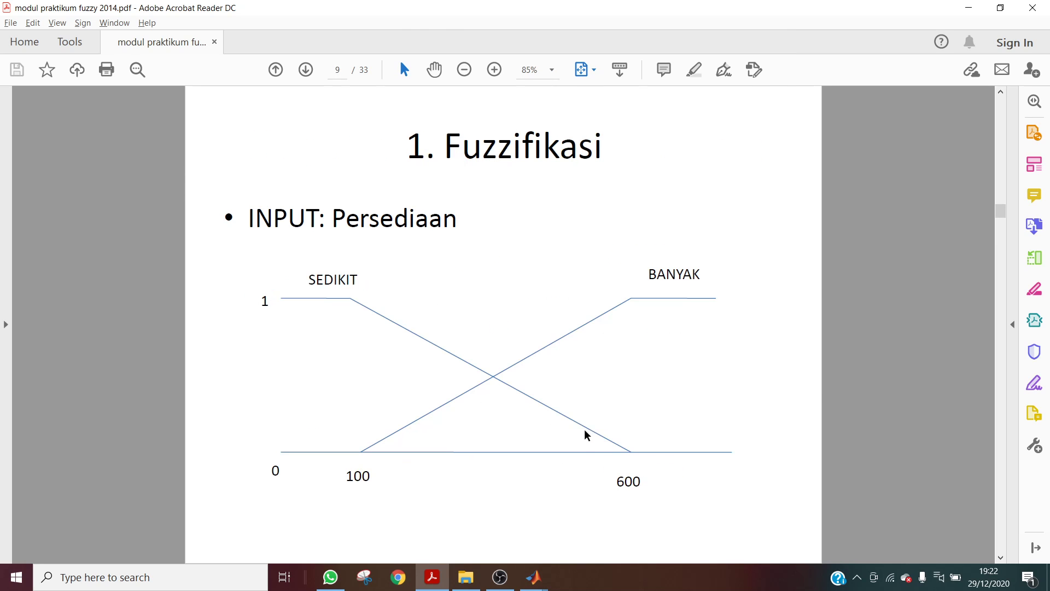
key("alt+Tab")
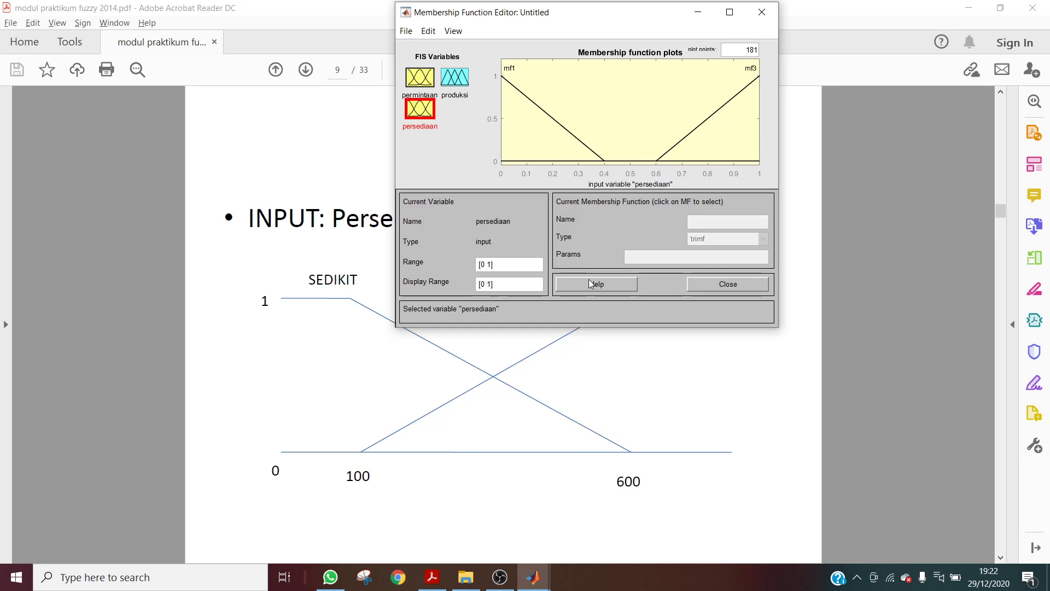
left_click(535, 103)
double_click(492, 264)
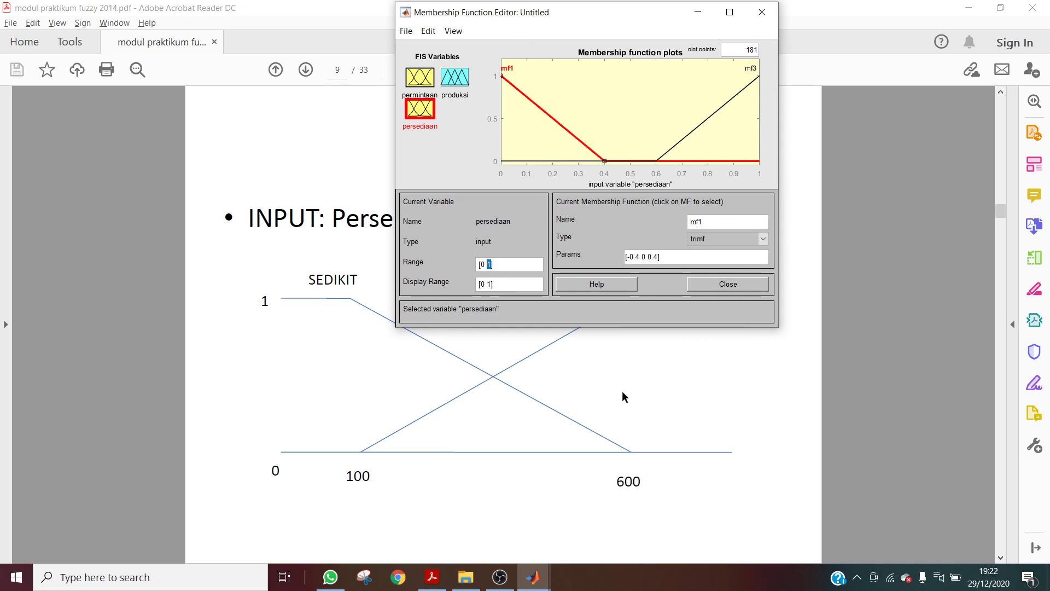
type("700")
key("Return")
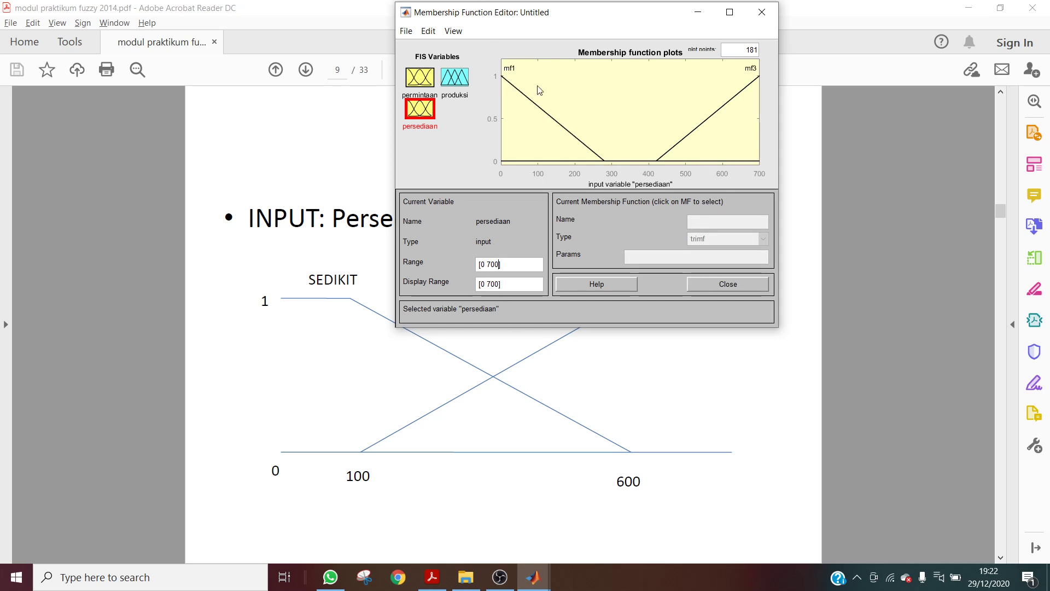
Rename membership function mf1 of persediaan as sedikit and change its type to trapmf.
left_click(538, 108)
left_click_drag(733, 222, 628, 225)
type("sedikit")
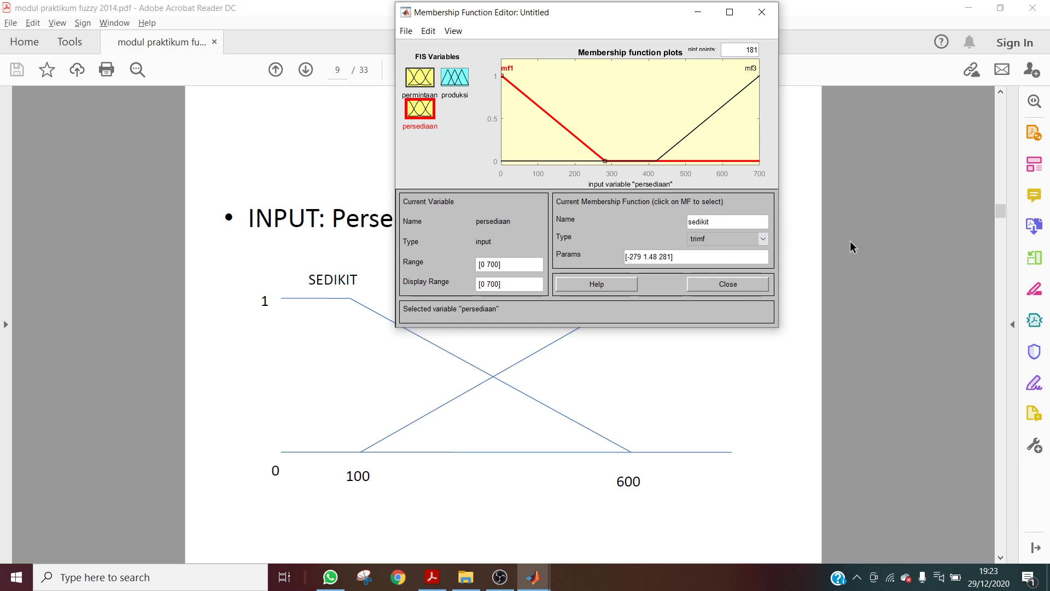
left_click(764, 241)
left_click(738, 261)
Check the SEDIKIT curve on the PDF's Persediaan slide and set sedikit's parameters to [0 0 100 600].
key("Tab")
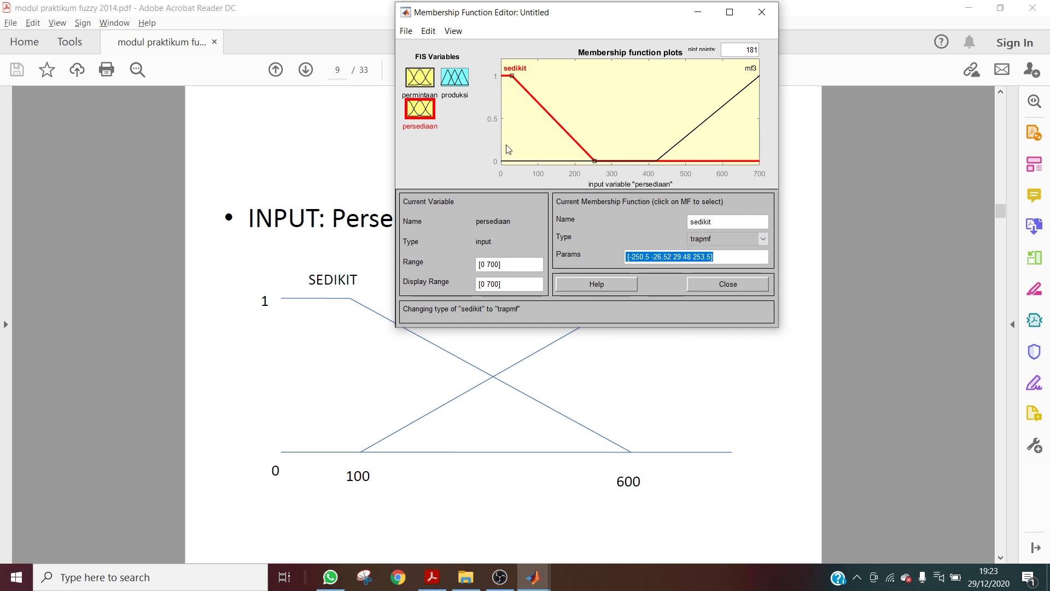
left_click(309, 345)
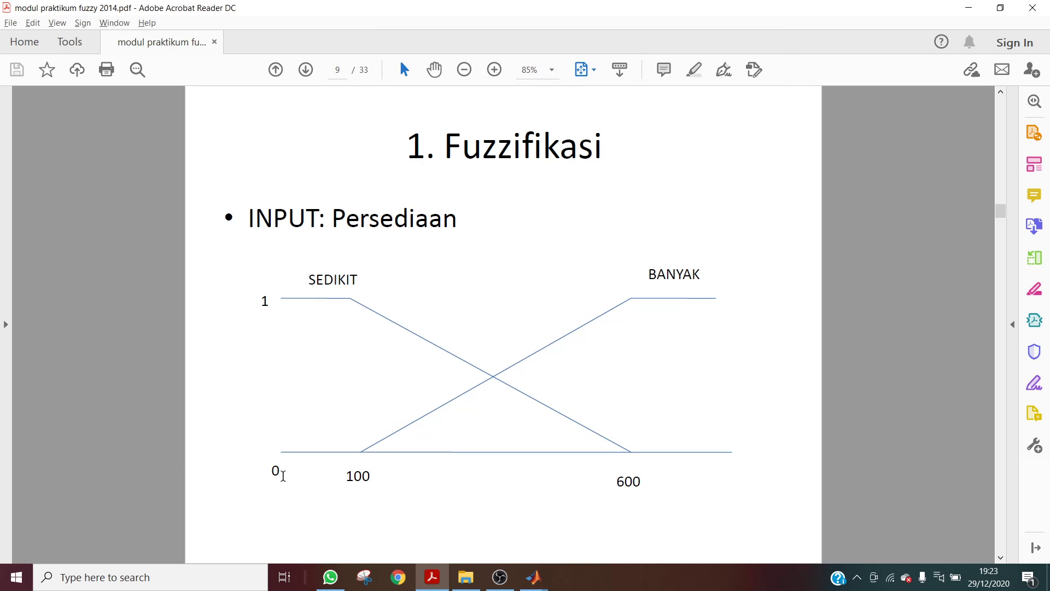
key("alt+Tab")
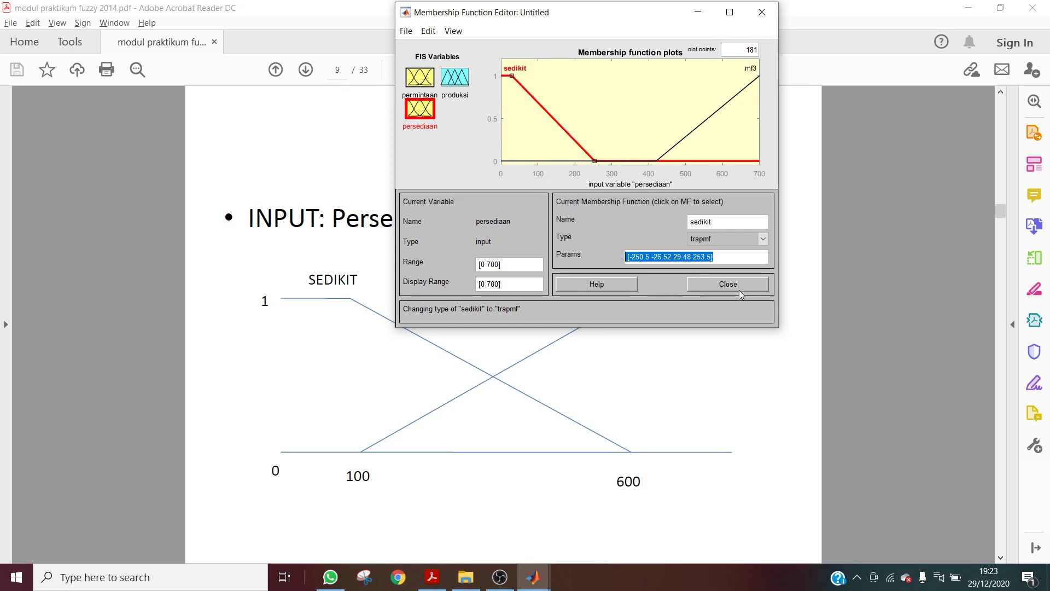
type("[0 0")
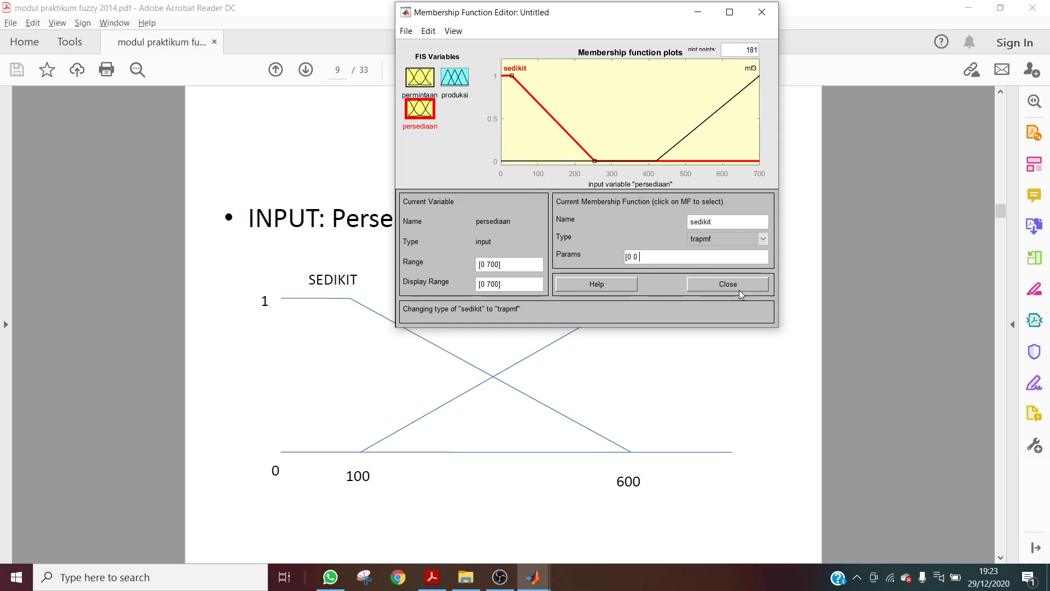
type(" 100 600]")
key("Return")
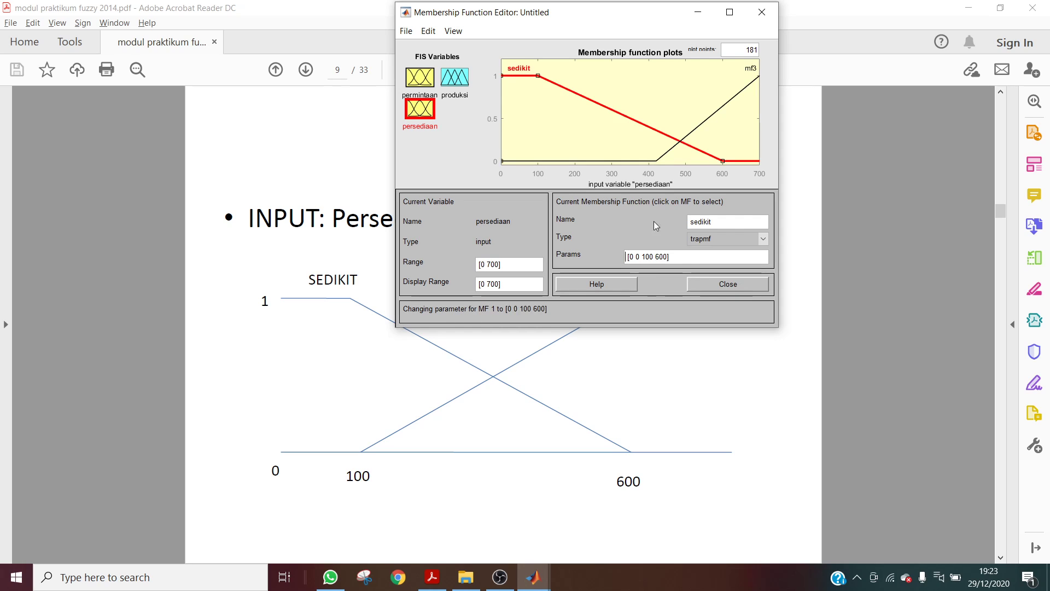
Rename membership function mf3 of persediaan as banyak and change its type to trapmf.
left_click(743, 97)
left_click_drag(732, 219, 641, 212)
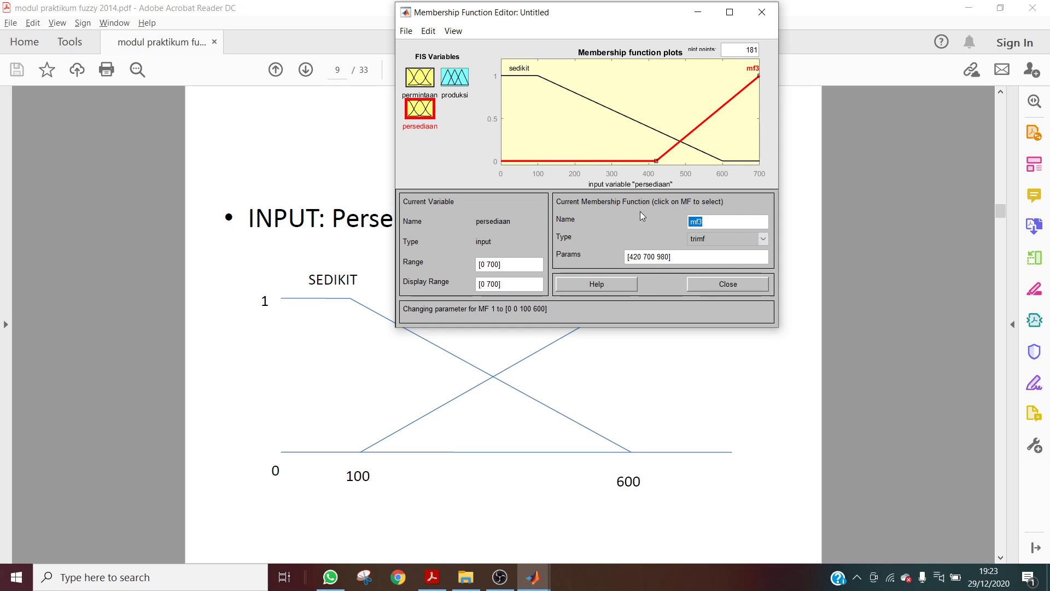
type("banyak")
left_click(763, 238)
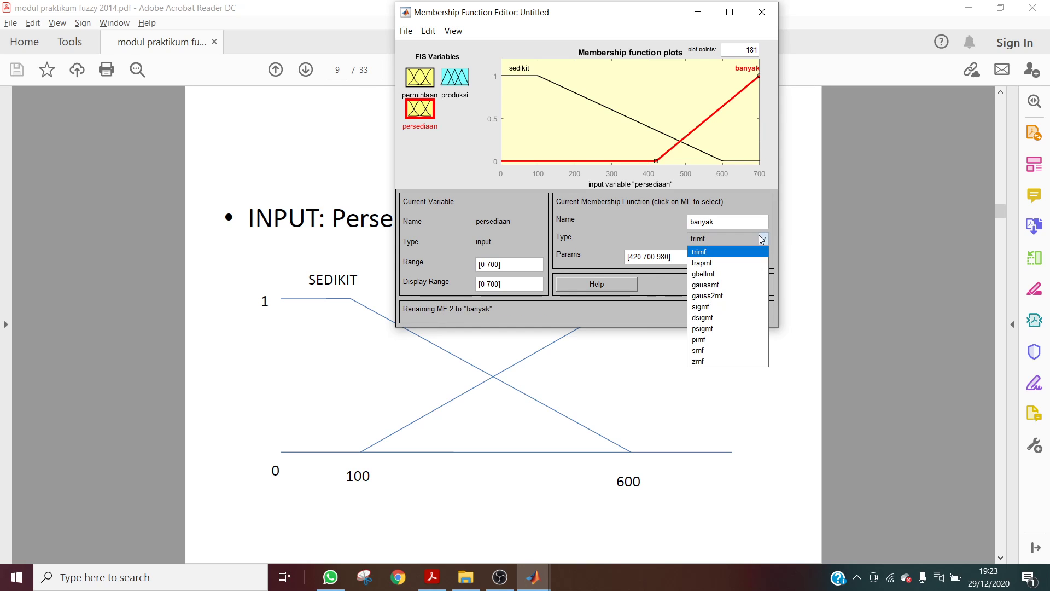
left_click(747, 266)
left_click(414, 455)
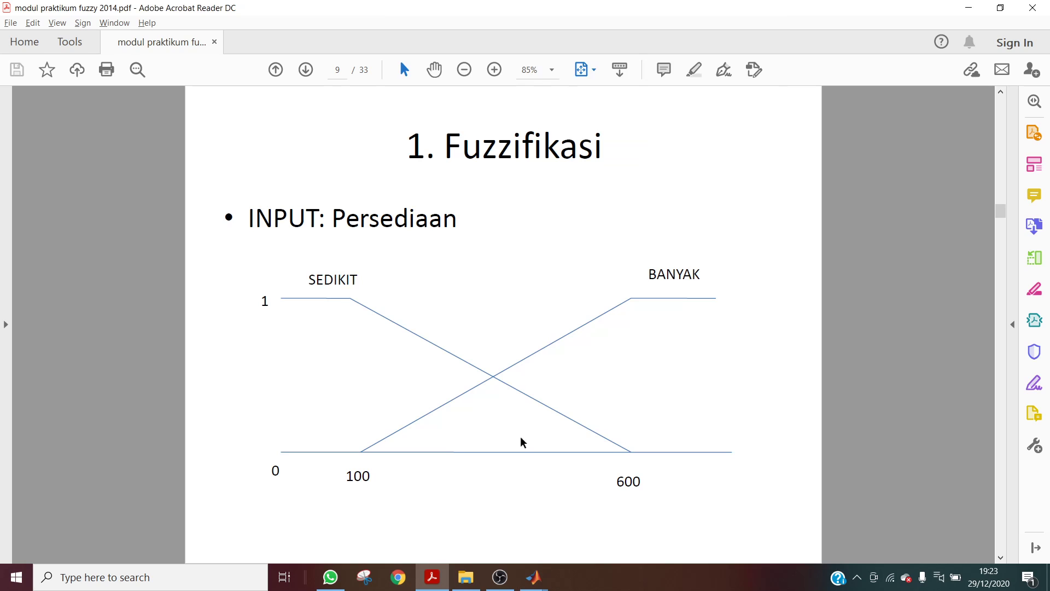
key("alt+Tab")
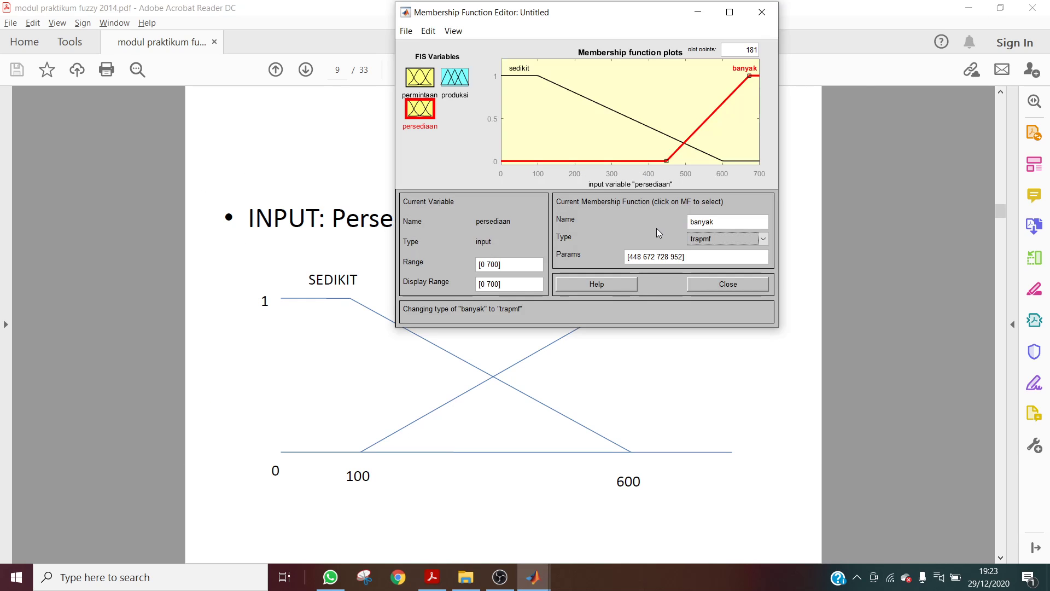
type("[100 600 700 700")
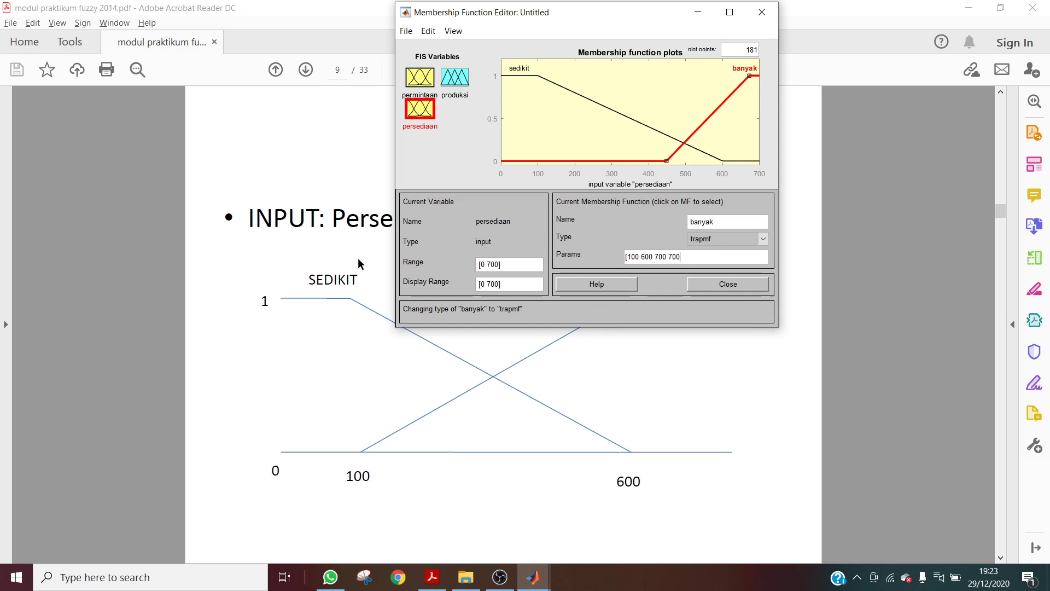
type("]")
key("Return")
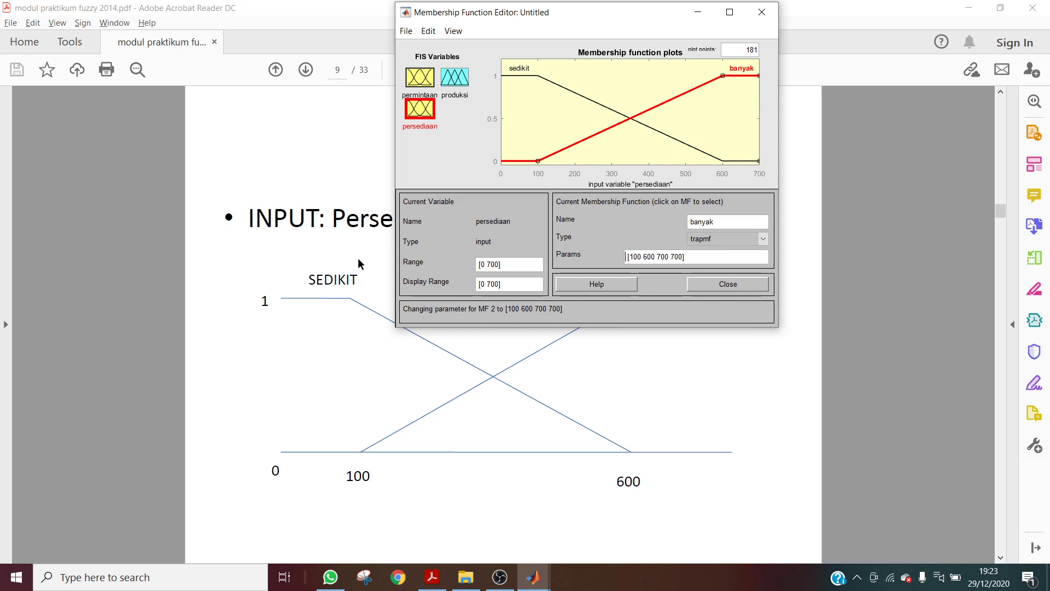
Open the membership functions of the output produksi and bring up the Output: Produksi graph in the PDF module.
left_click(358, 259)
key("alt+Tab")
left_click(452, 76)
left_click(264, 328)
key("Right")
key("Right")
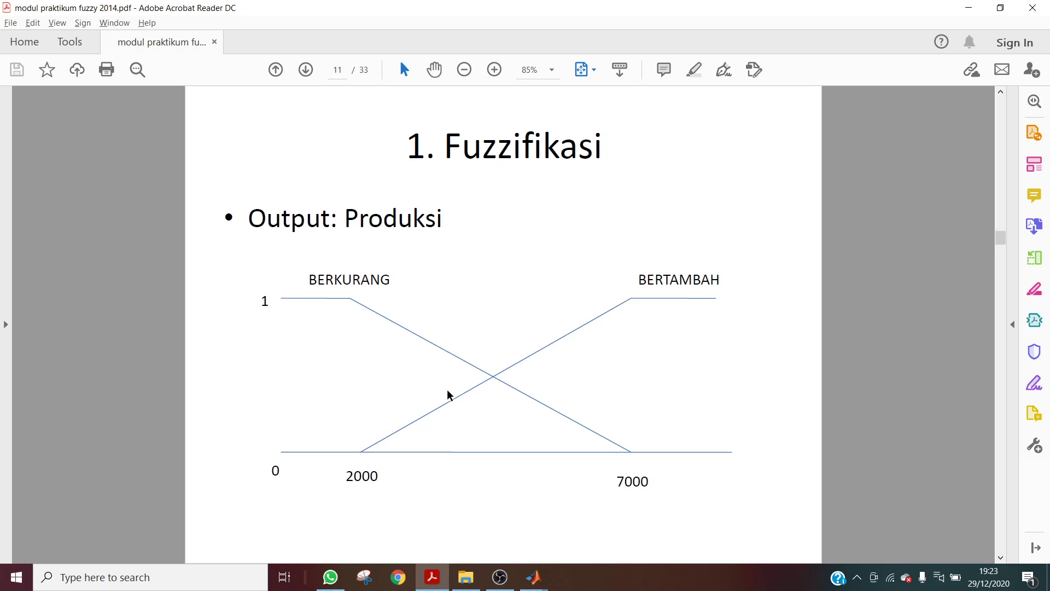
Return to the Membership Function Editor and delete the middle membership function mf2 from the produksi output.
key("alt+Tab")
left_click(598, 124)
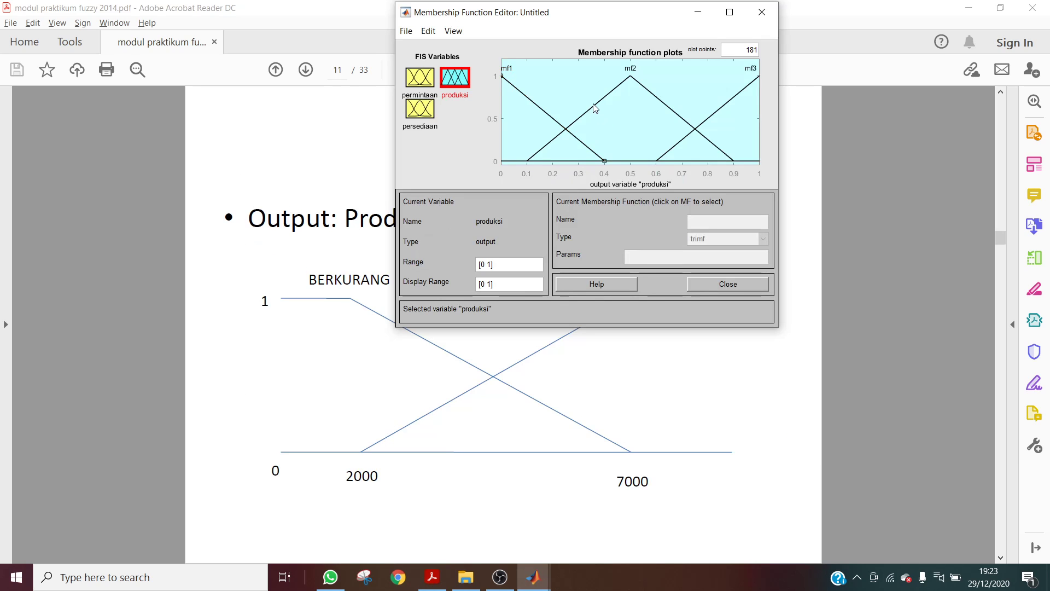
left_click(595, 106)
key("Delete")
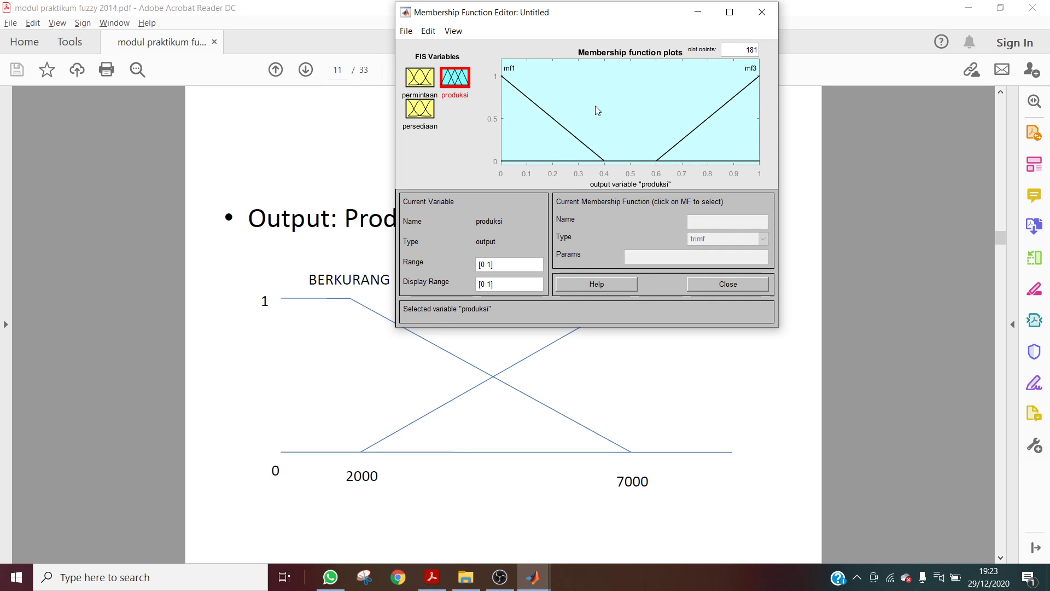
Rename membership function mf1 of produksi as berkurang.
left_click(537, 112)
left_click_drag(755, 221, 616, 218)
type("berkurang")
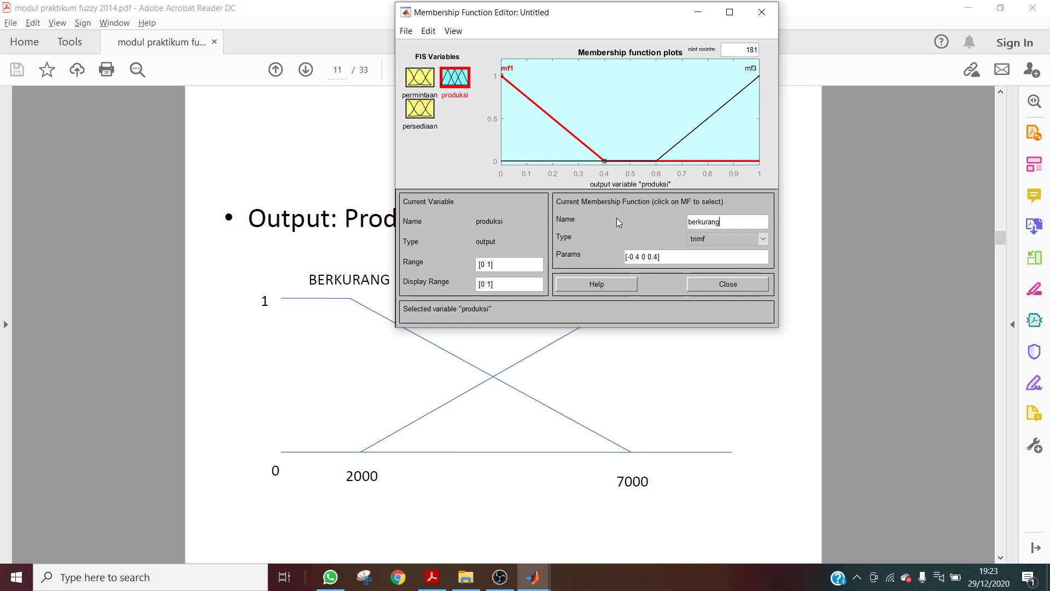
key("Return")
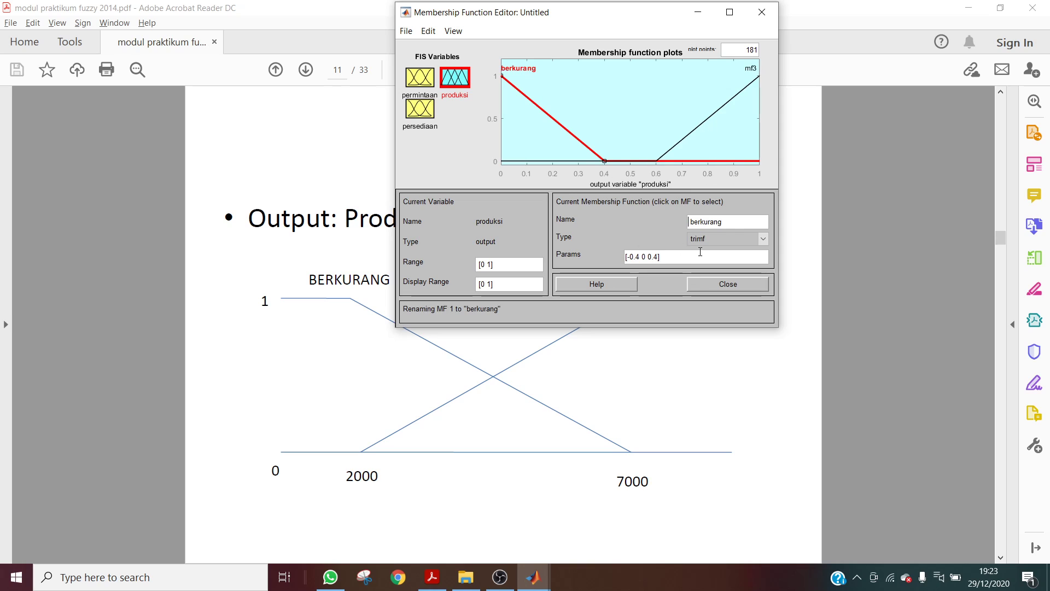
Set the range of the output produksi to [0 8000] in the Membership Function Editor.
left_click(507, 263)
left_click_drag(496, 264, 492, 264)
key("BackSpace")
type("8000")
key("Return")
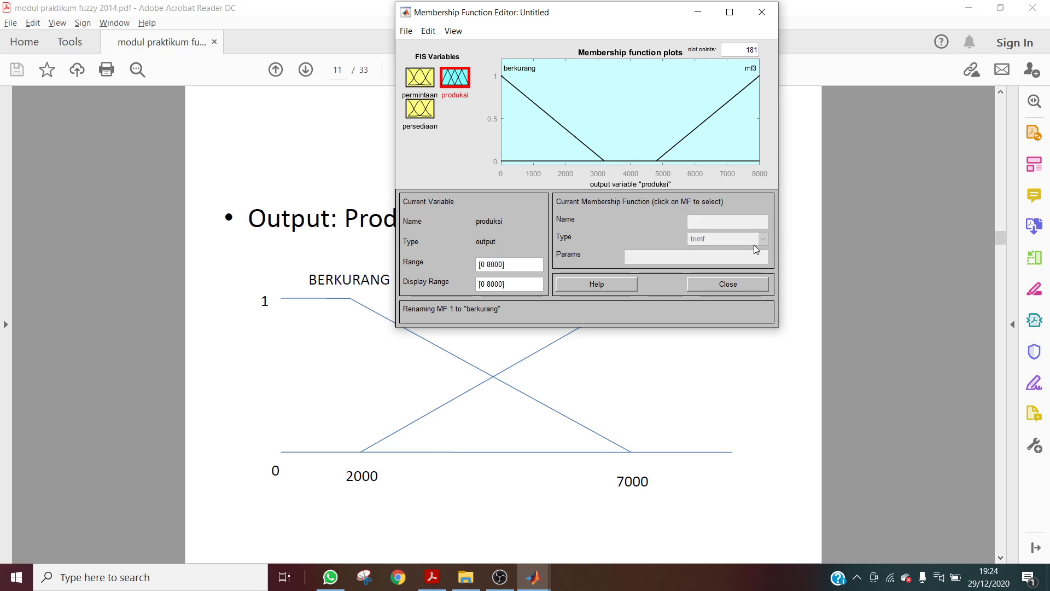
left_click(548, 116)
left_click(346, 457)
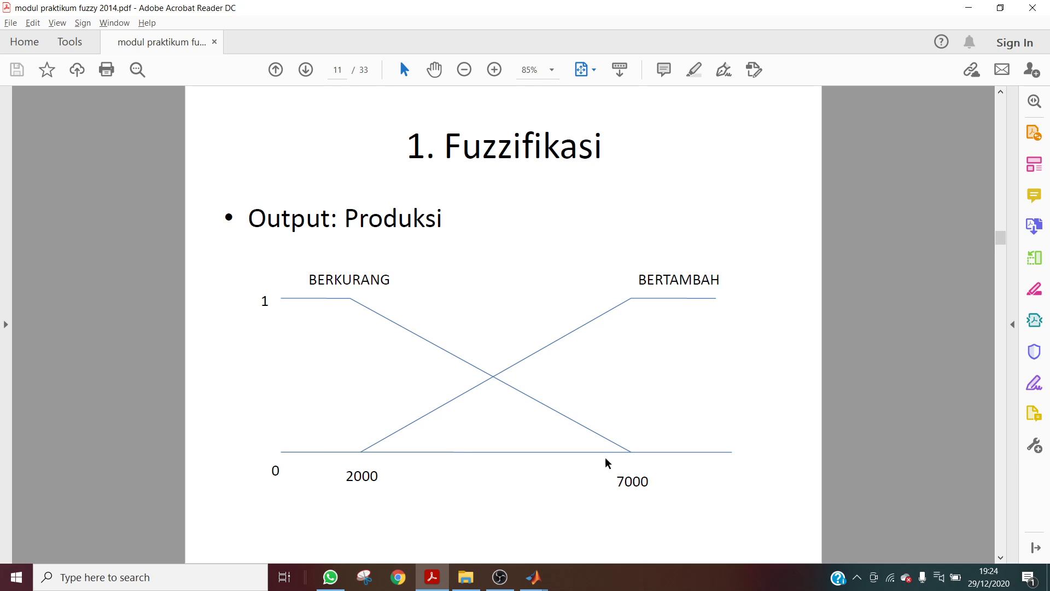
key("alt+Tab")
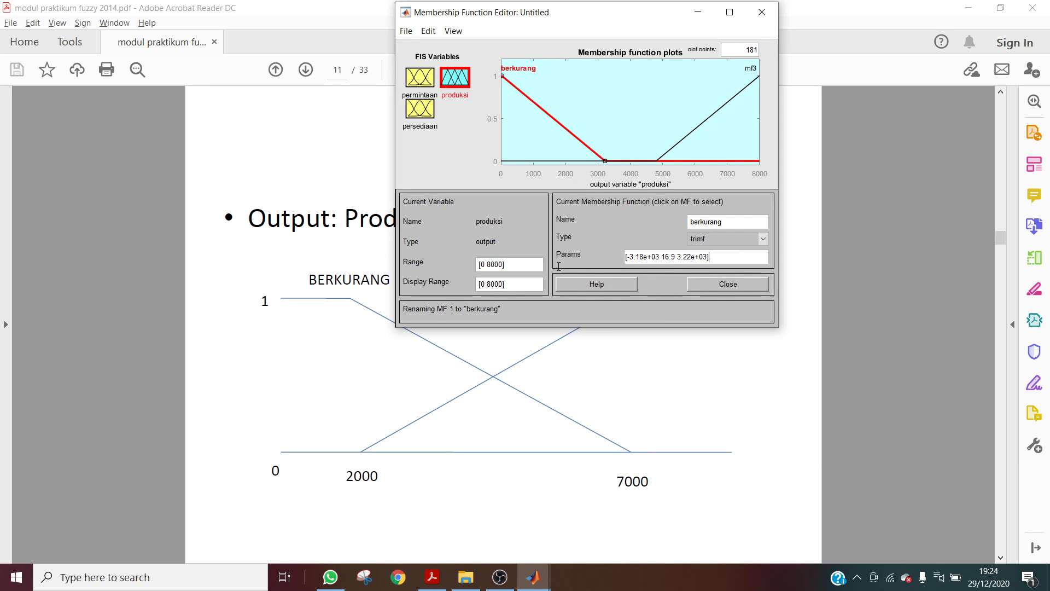
key("BackSpace")
key("BackSpace")
key("BackSpace")
key("BackSpace")
key("BackSpace")
key("BackSpace")
key("BackSpace")
key("BackSpace")
key("BackSpace")
key("BackSpace")
key("BackSpace")
key("BackSpace")
key("BackSpace")
key("BackSpace")
key("BackSpace")
key("BackSpace")
key("BackSpace")
key("BackSpace")
key("BackSpace")
key("BackSpace")
type("[0 0 20")
type("00 7000")
type("]")
key("Return")
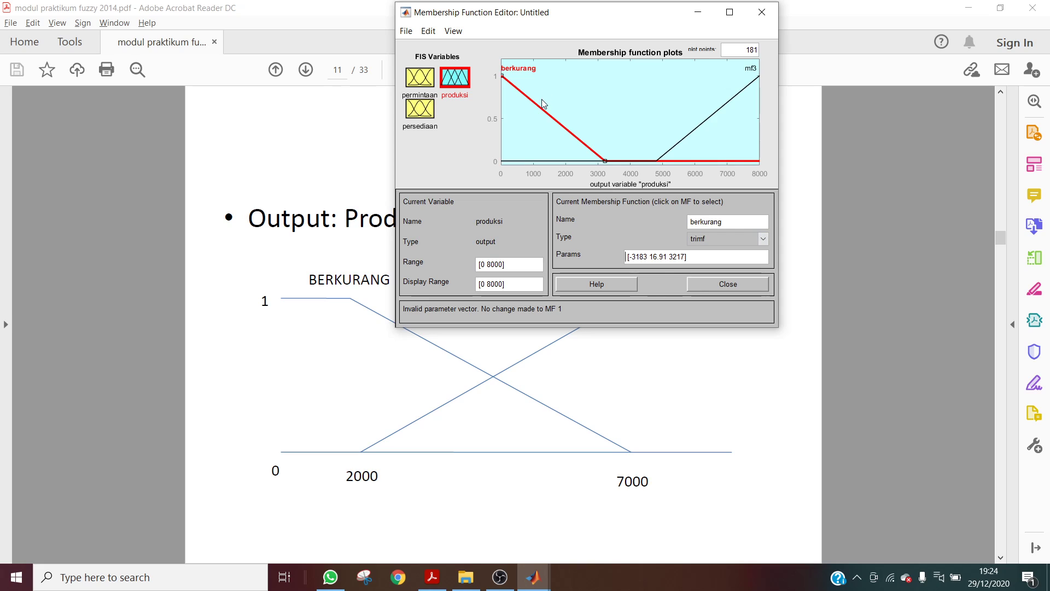
left_click(761, 239)
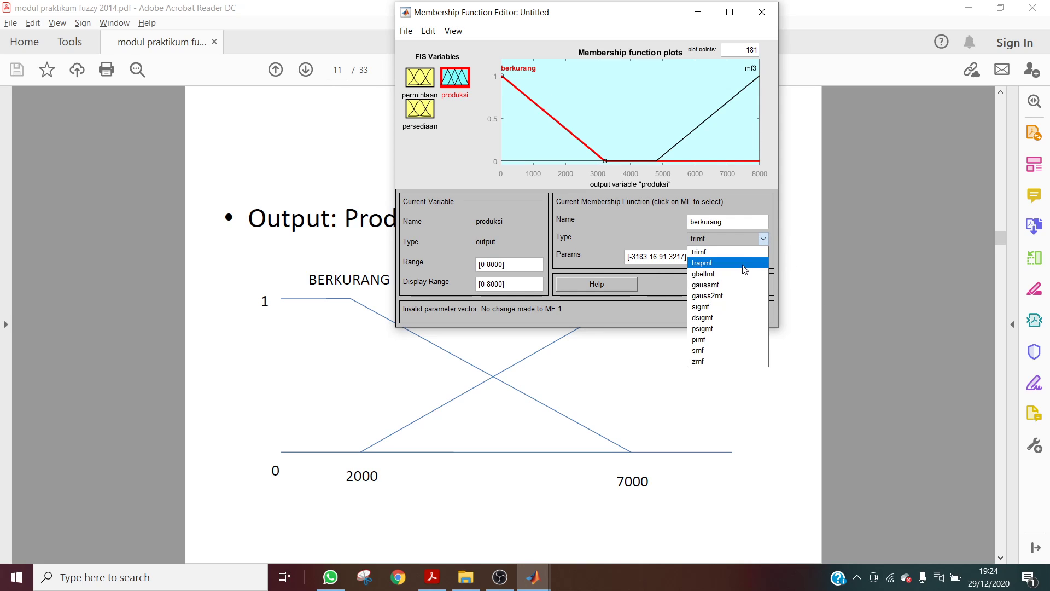
left_click(728, 261)
key("Tab")
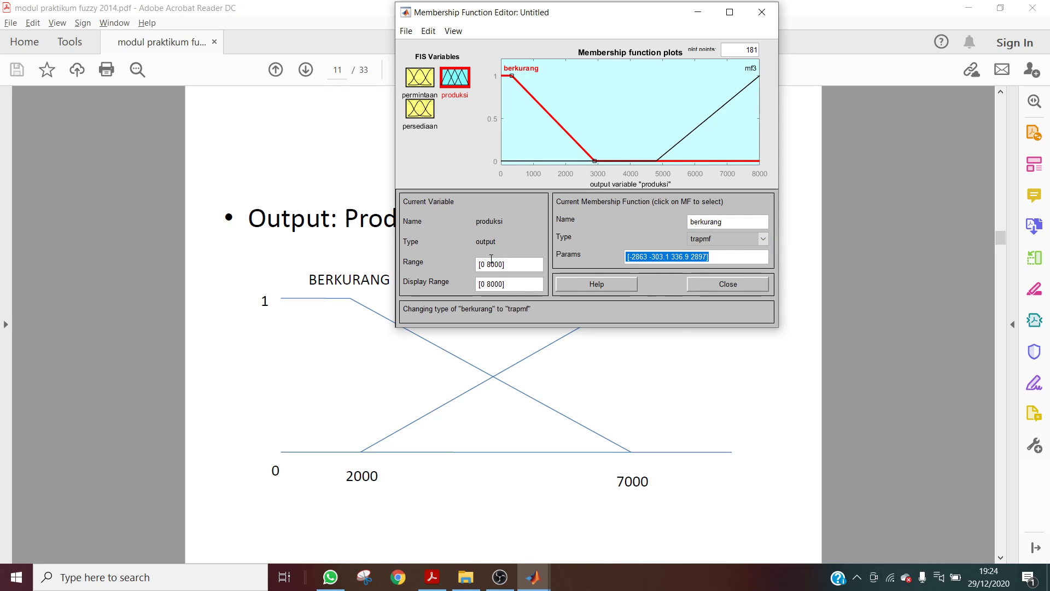
type("[")
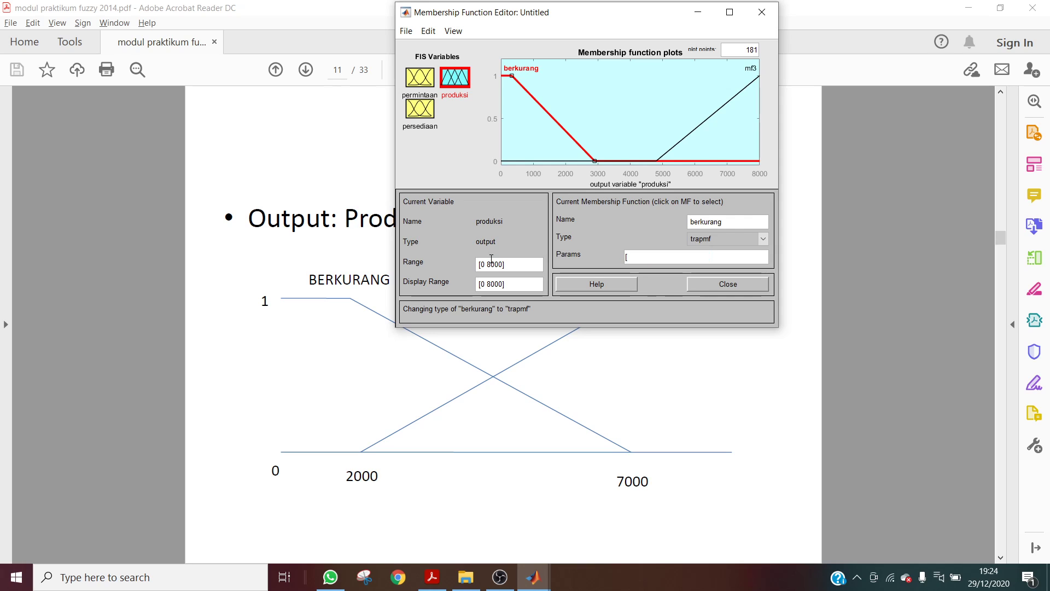
type("0  0 2000 7000")
key("Return")
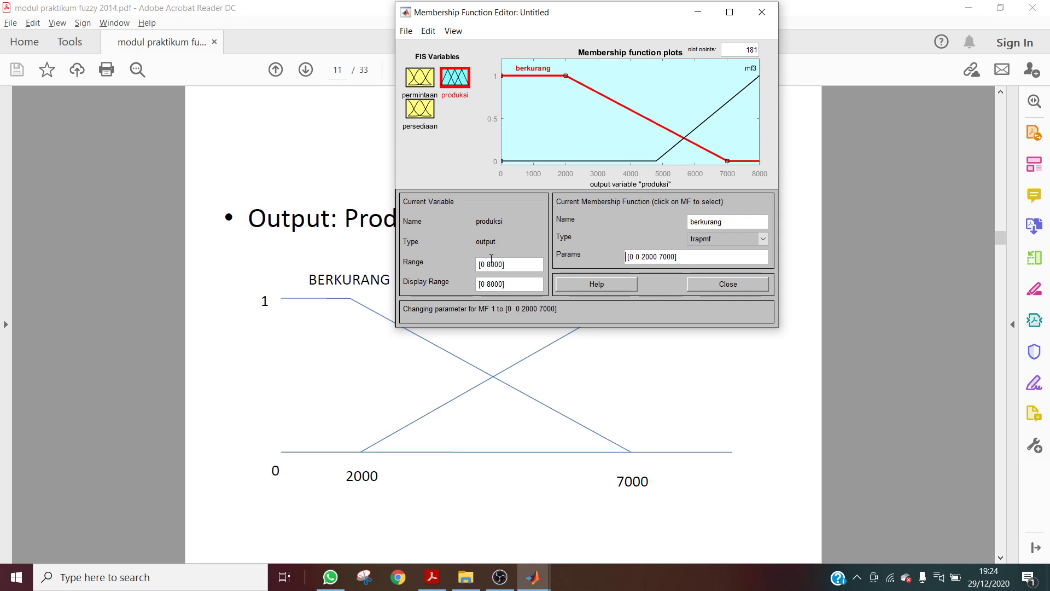
Rename membership function mf3 of the produksi output as bertambah.
left_click(722, 109)
double_click(695, 221)
type("bertamab")
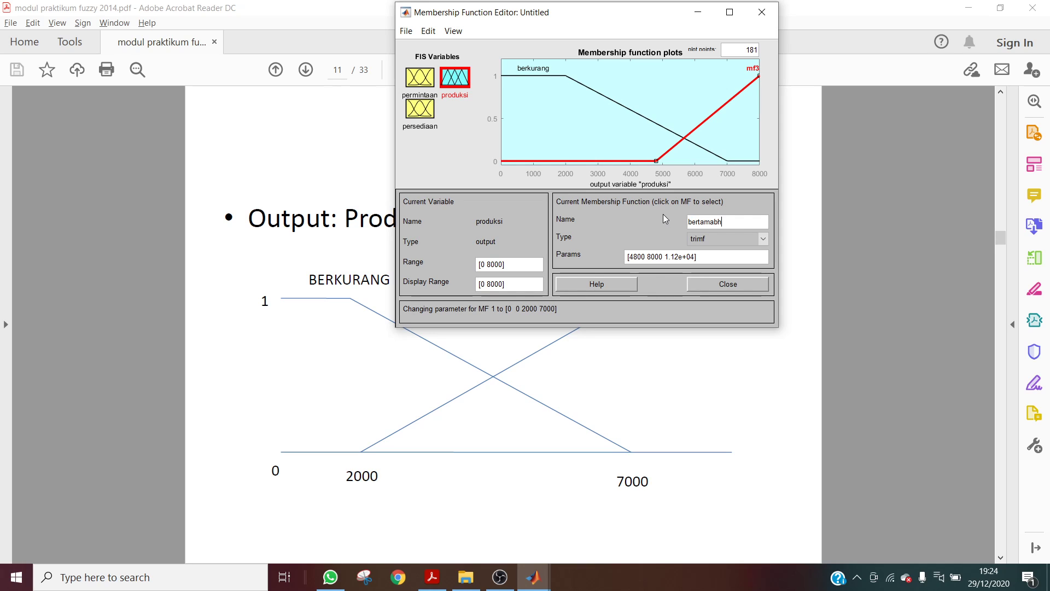
key("BackSpace")
type("bah")
key("Return")
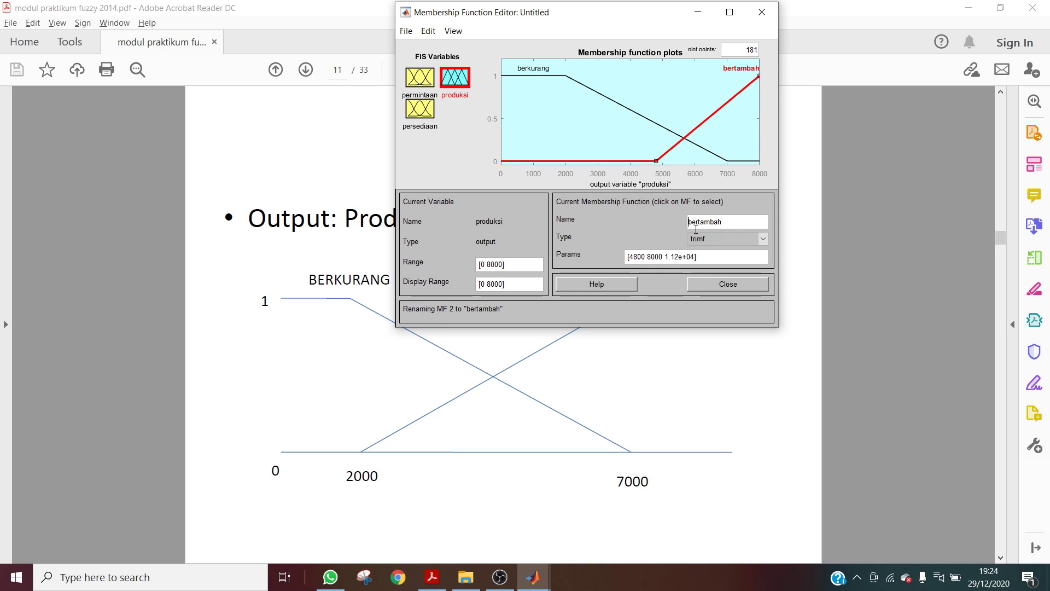
left_click(750, 240)
left_click(744, 261)
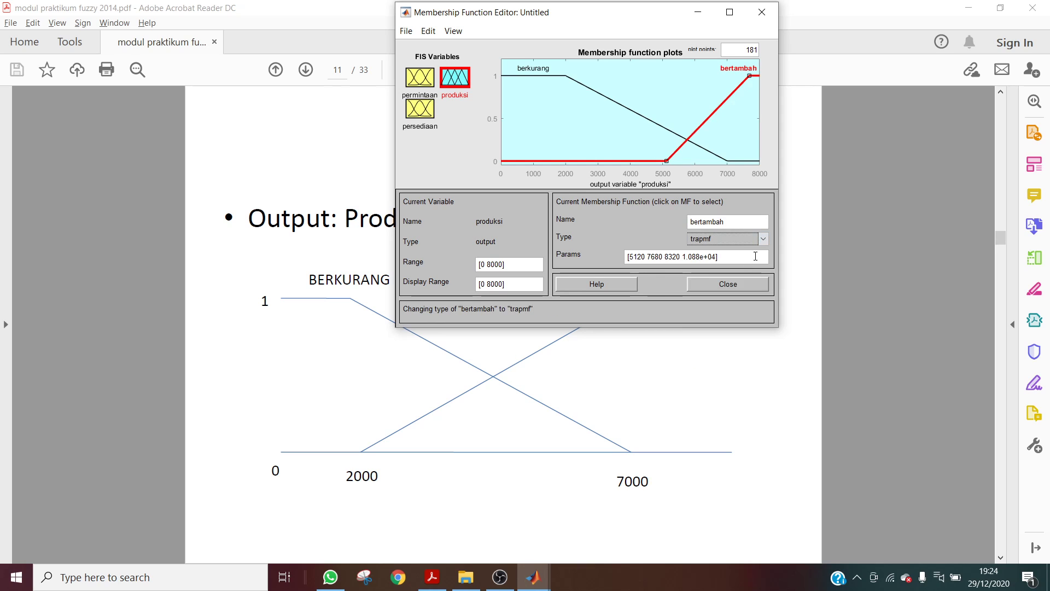
left_click(697, 12)
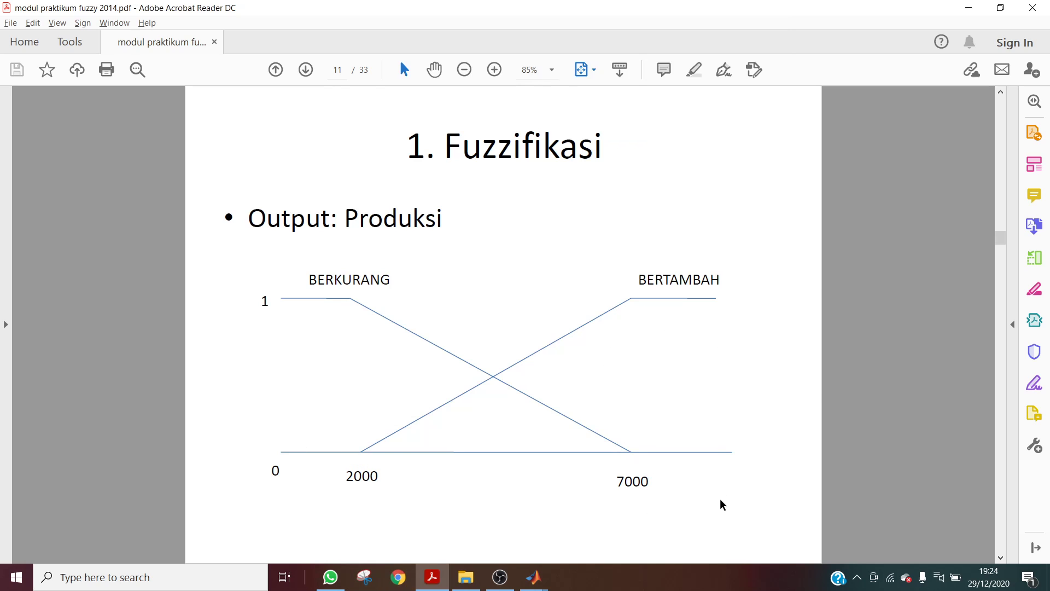
key("alt+Tab")
key("Tab")
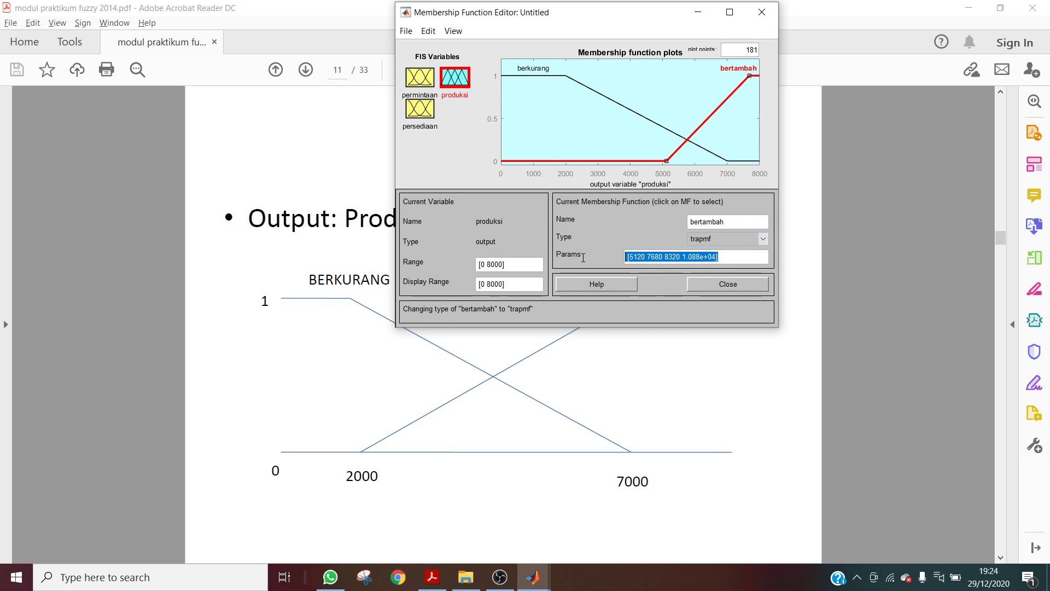
type("[200")
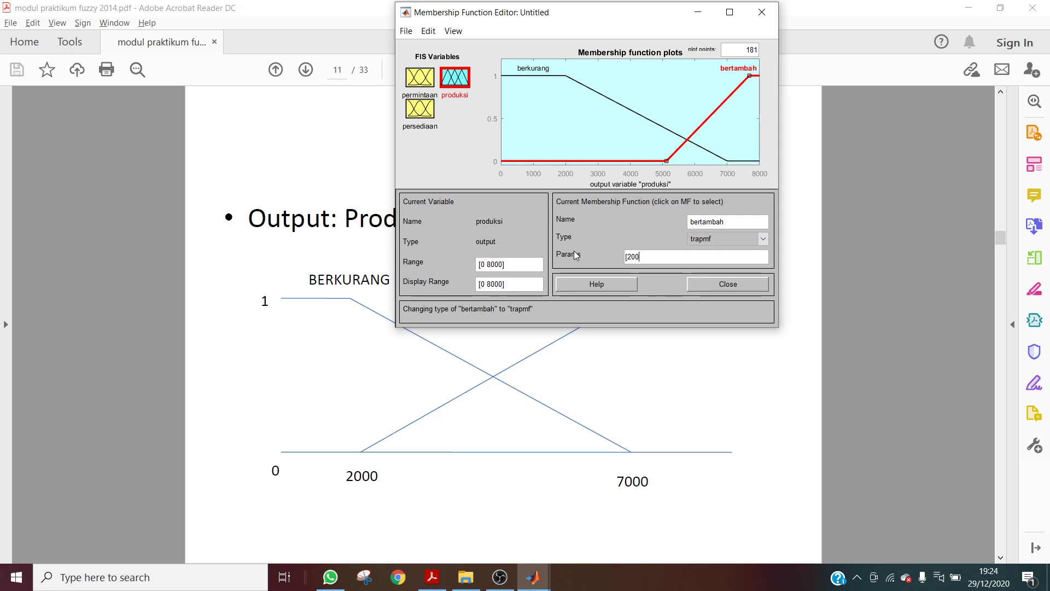
type("0 7000 8000 8000]")
key("Return")
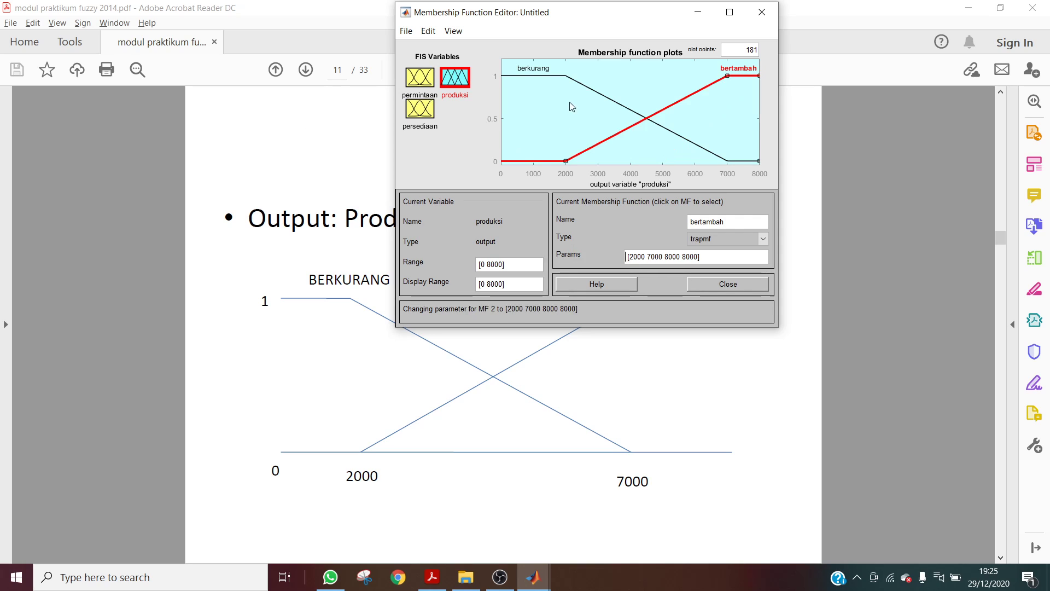
Review the membership functions of permintaan, persediaan and produksi, and open the Rule Editor.
left_click(419, 77)
left_click(422, 116)
left_click(465, 80)
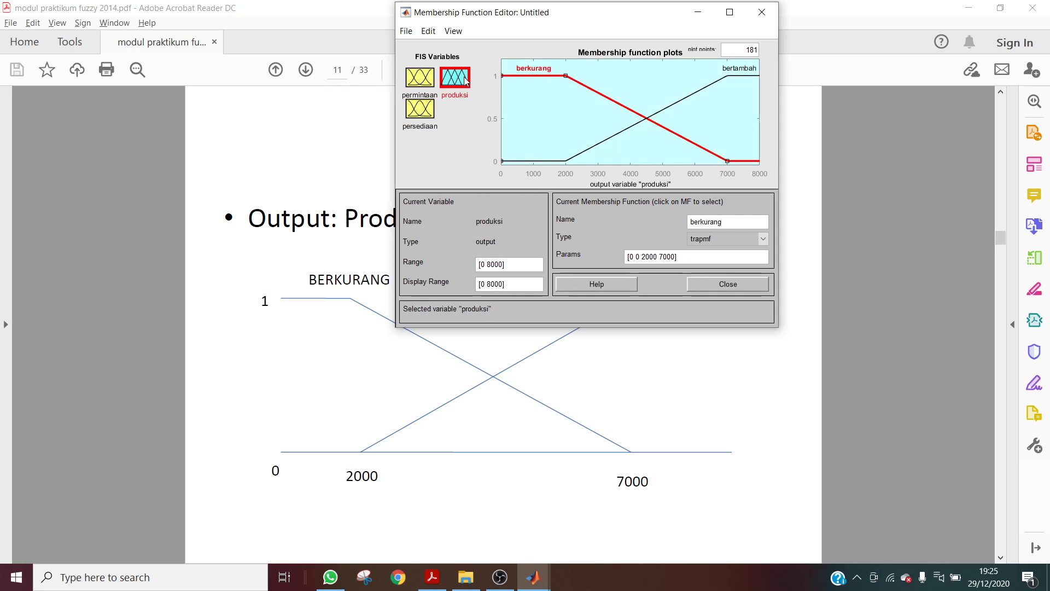
left_click(429, 31)
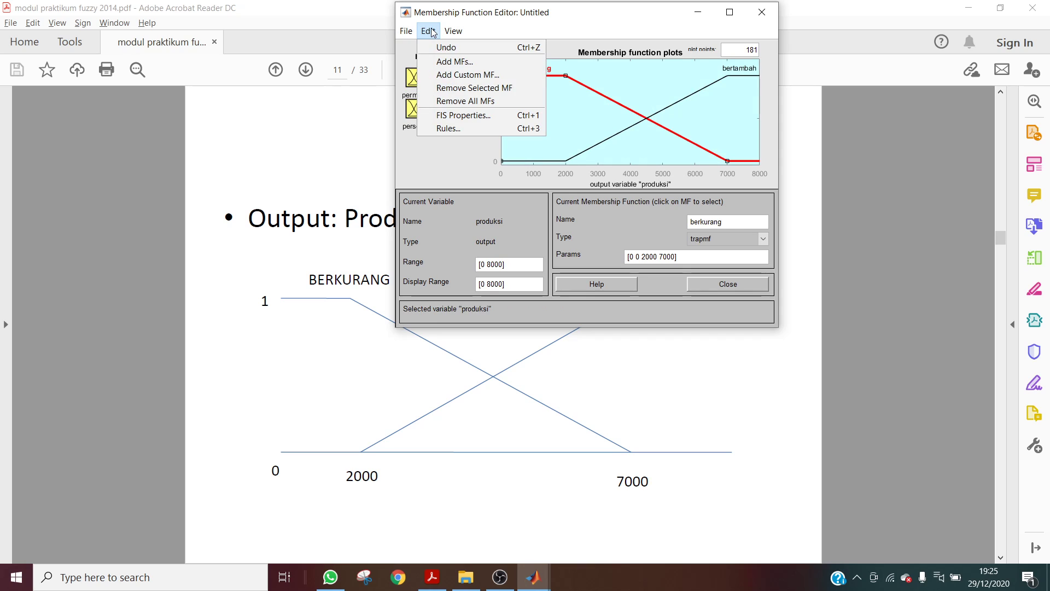
left_click(457, 127)
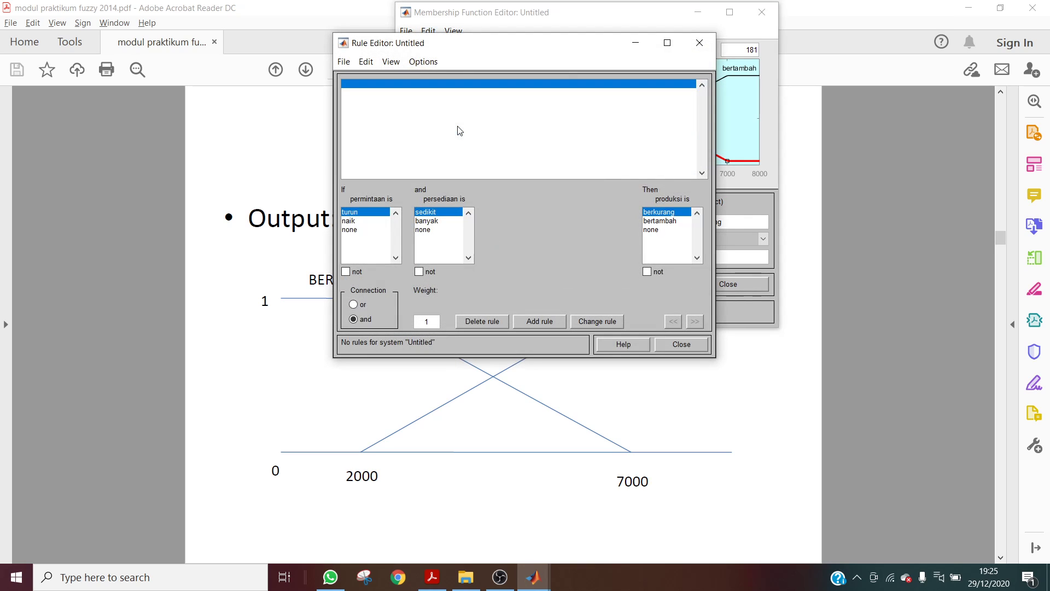
Switch to the PDF module and bring up the slide "Aturan fuzzy yang digunakan" with rules R1 to R4.
left_click(244, 424)
scroll(244, 424, "down", 5)
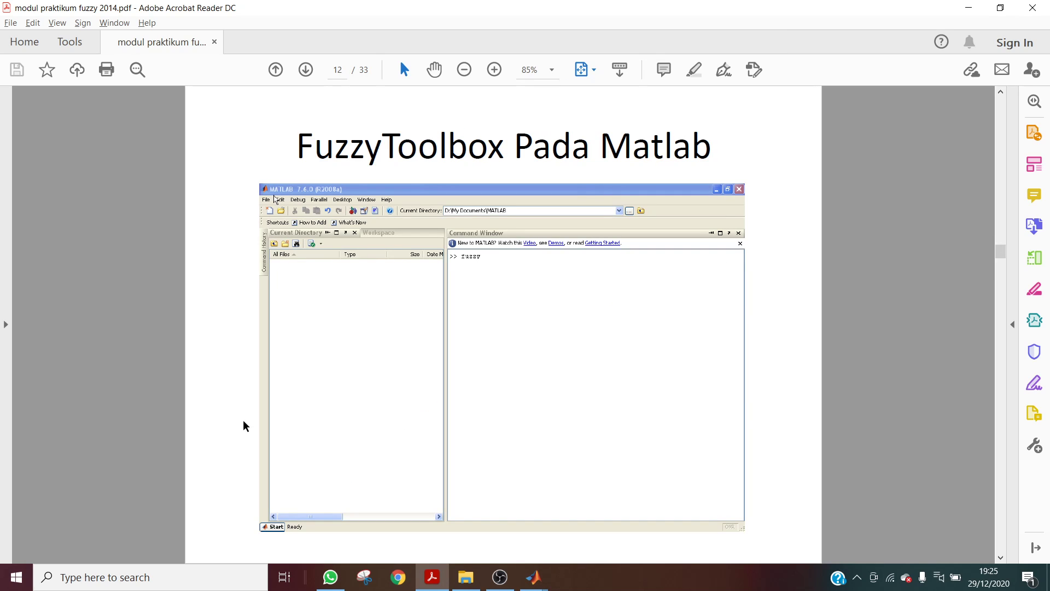
scroll(244, 426, "down", 2)
scroll(243, 425, "up", 6)
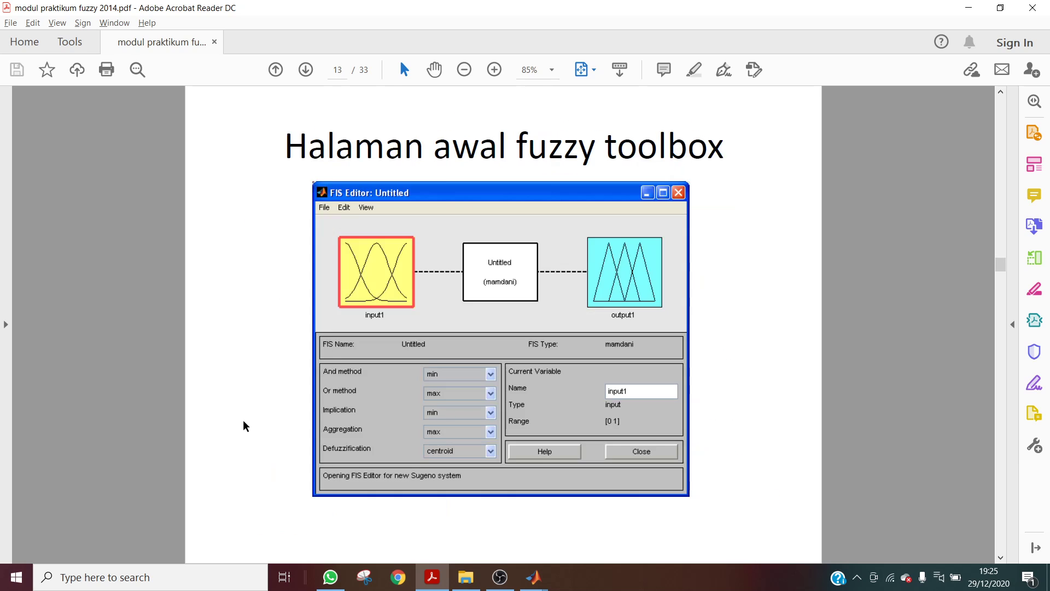
scroll(244, 425, "up", 8)
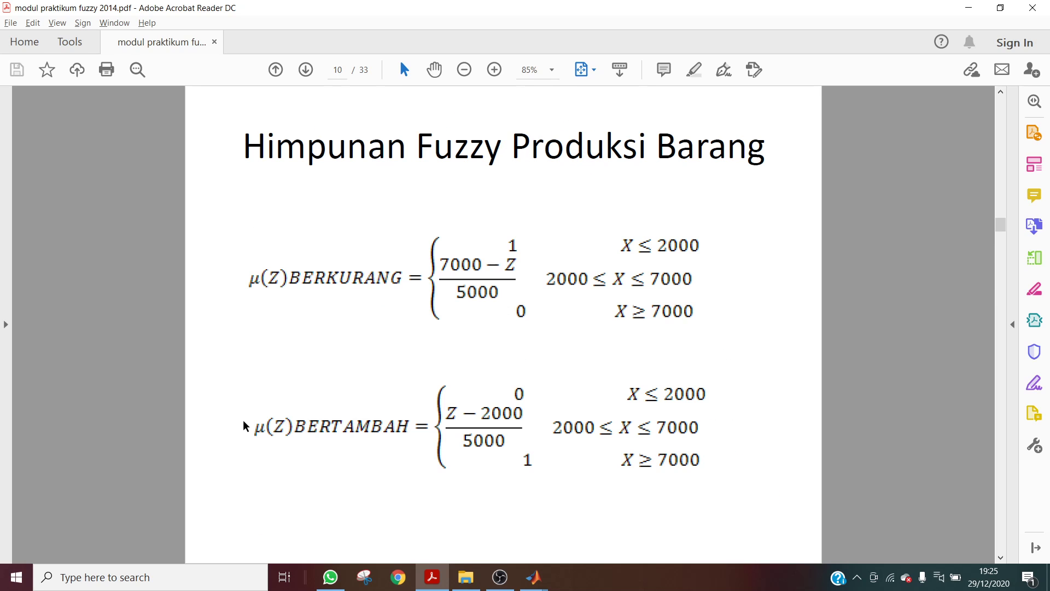
scroll(244, 426, "up", 6)
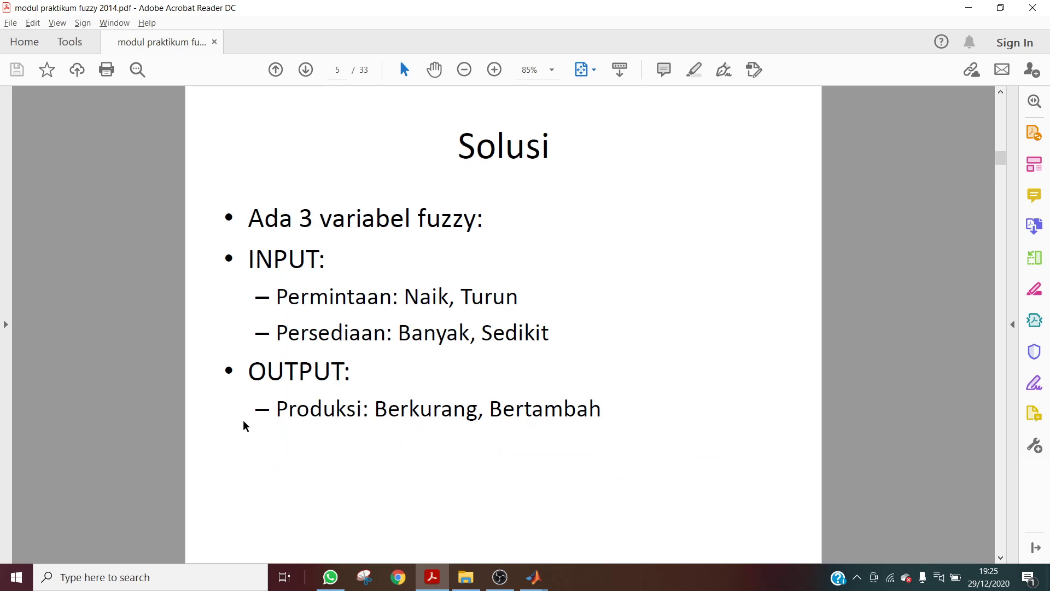
scroll(244, 425, "up", 2)
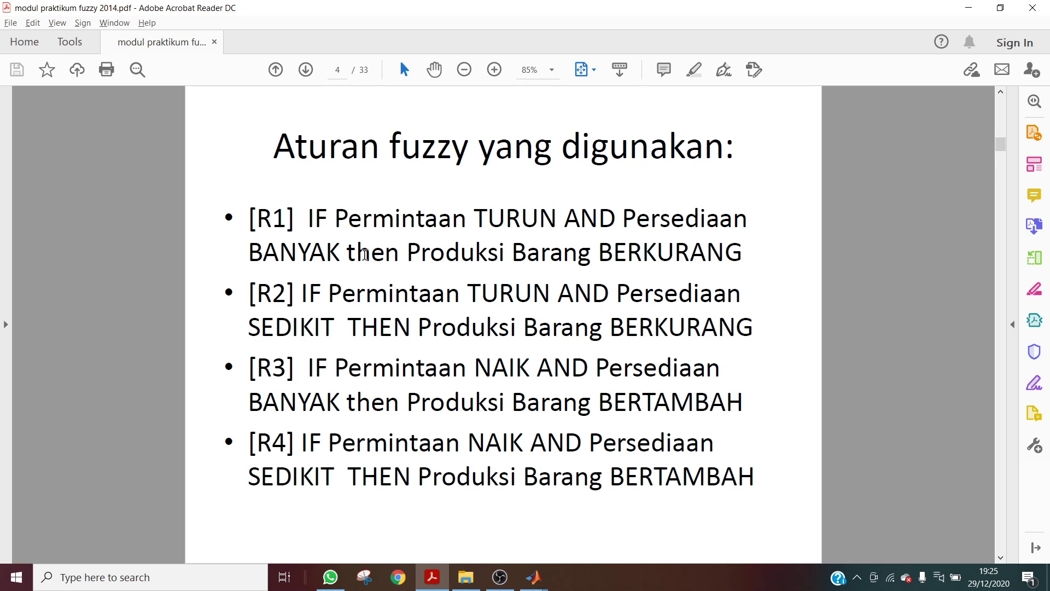
Return to the Rule Editor and add the rule: if permintaan is turun and persediaan is banyak, then produksi is berkurang.
key("alt+Tab")
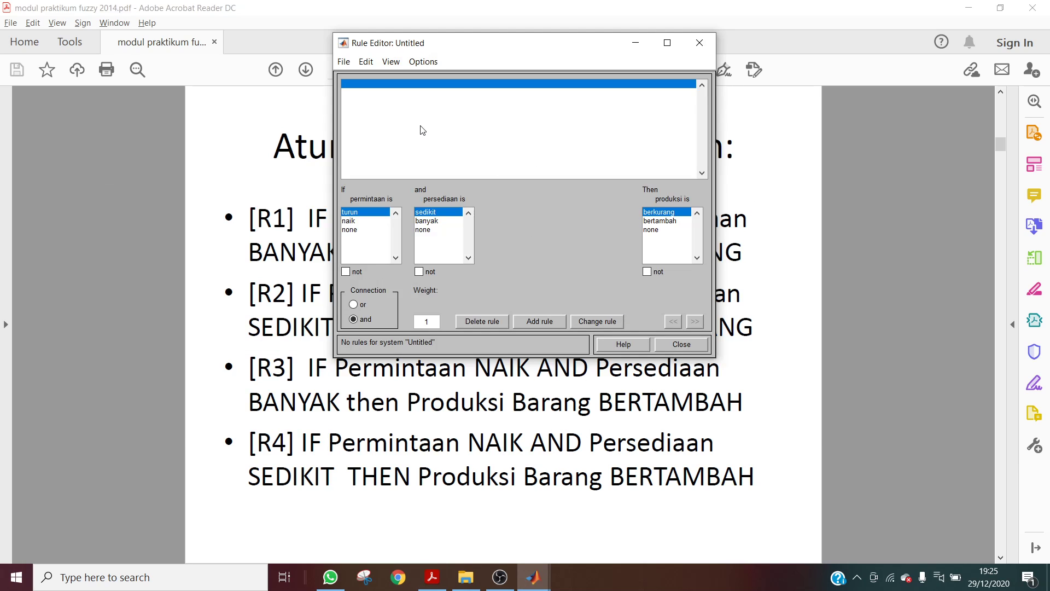
left_click(432, 221)
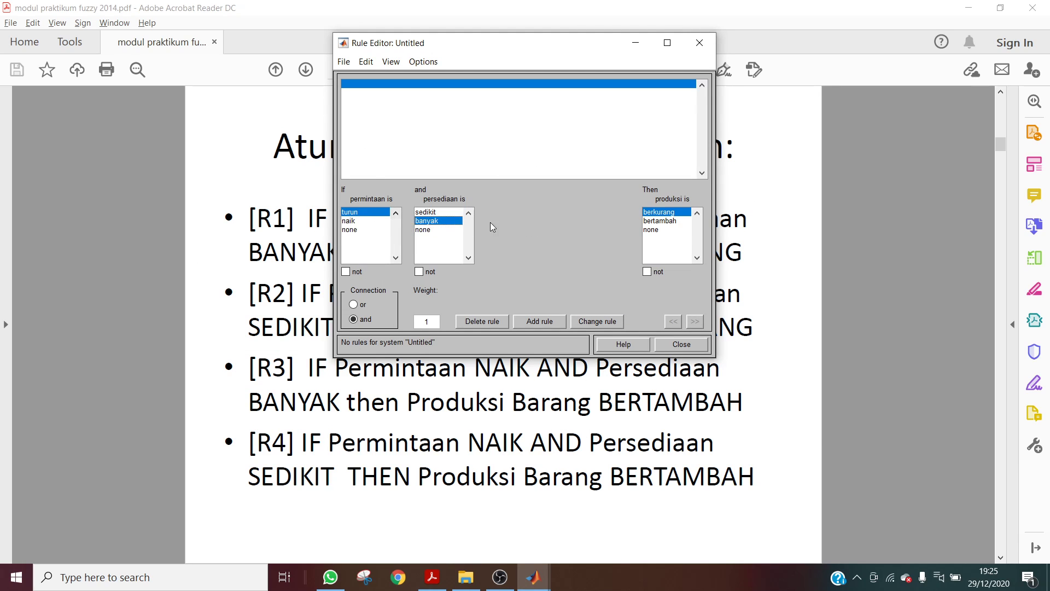
left_click(535, 322)
Consult rule R2 in the PDF and add it: if permintaan is turun and persediaan is sedikit, then produksi is berkurang.
key("alt+Tab")
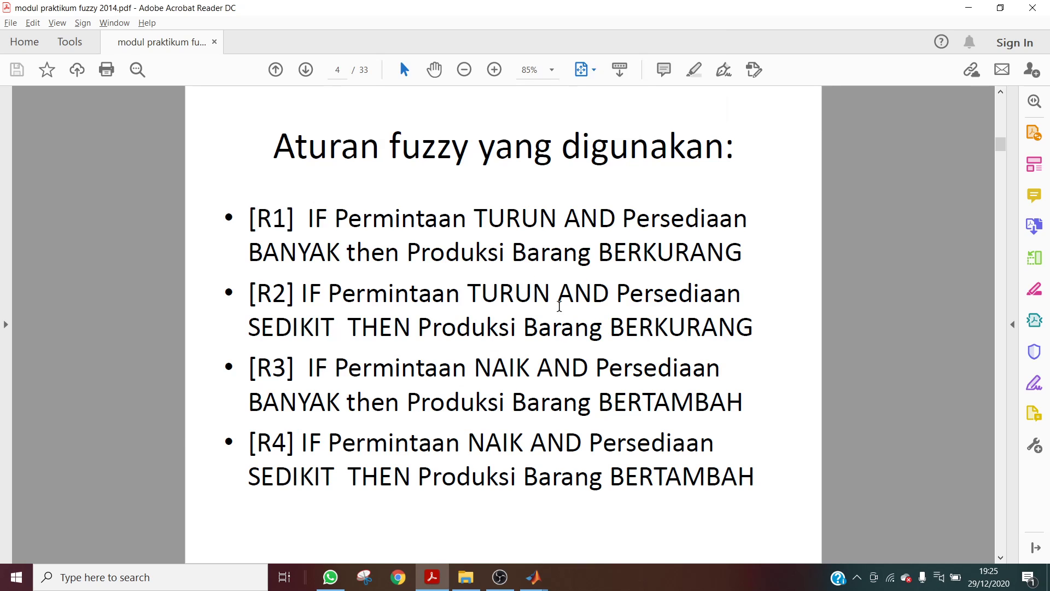
key("alt+Tab")
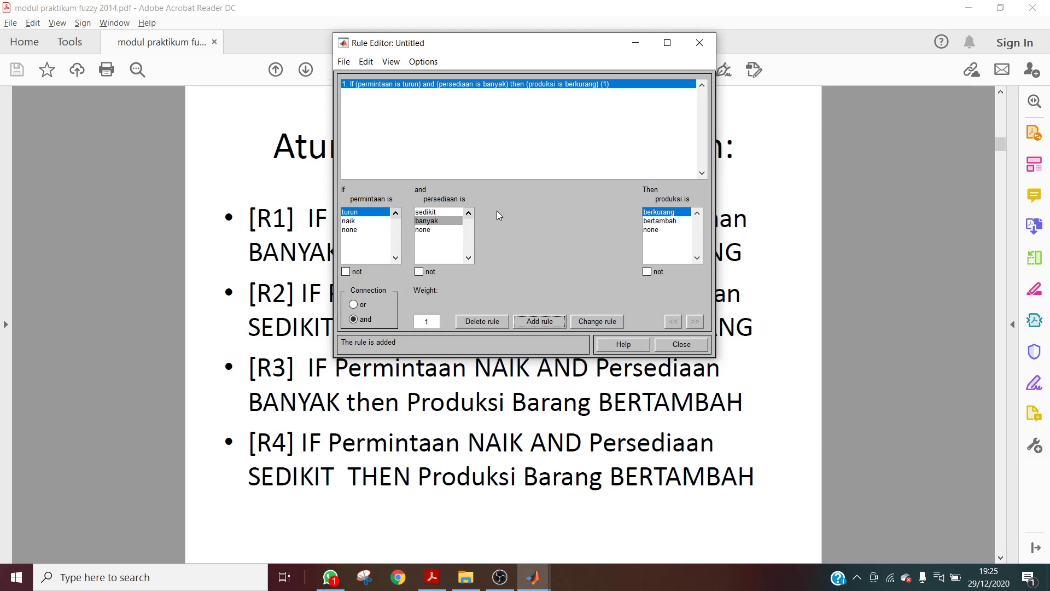
left_click(459, 212)
key("alt+Tab")
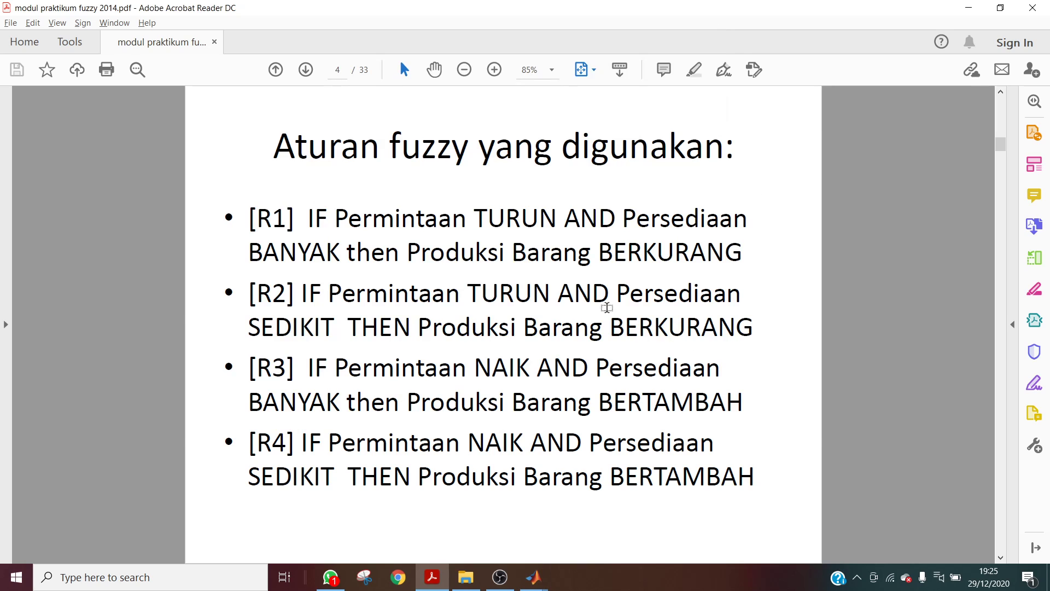
key("alt+Tab")
left_click(557, 322)
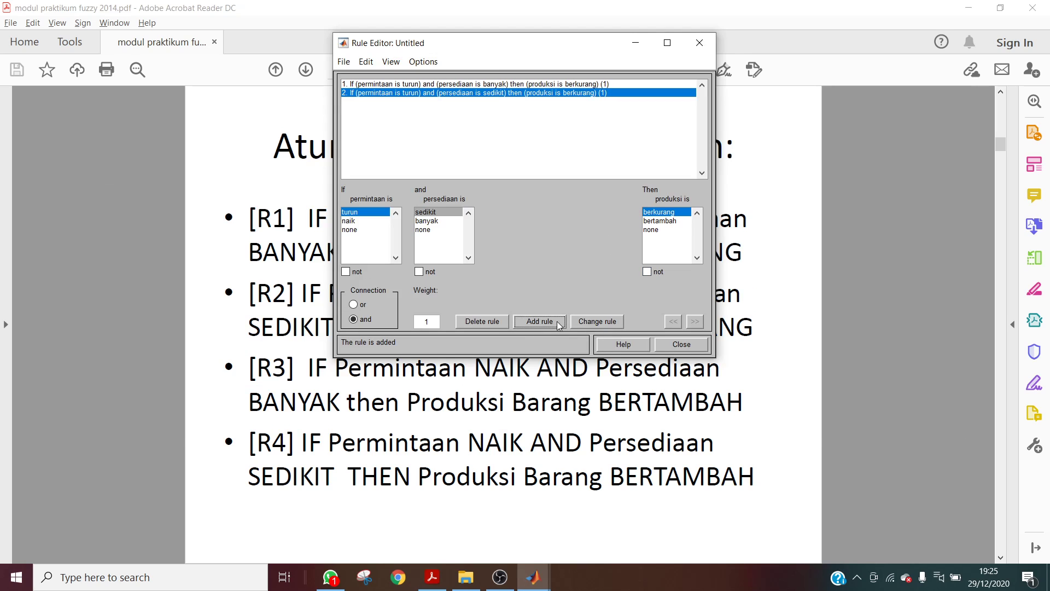
Consult rule R3 in the PDF and add it: if permintaan is naik and persediaan is banyak, then produksi is bertambah.
key("alt+Tab")
key("alt+Tab")
left_click(351, 220)
key("alt+Tab")
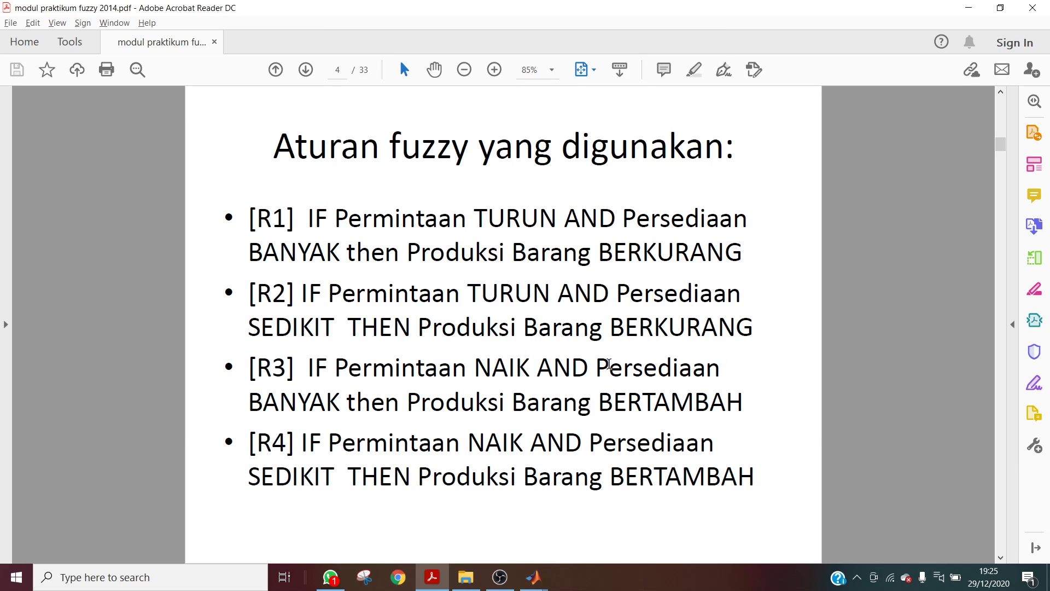
key("alt+Tab")
left_click(436, 220)
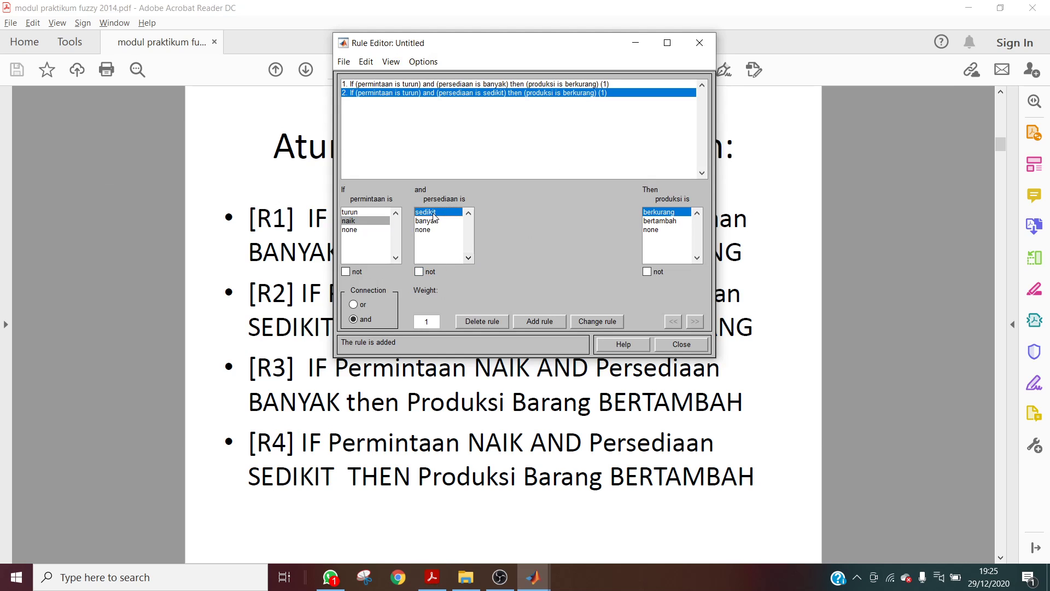
left_click(659, 221)
left_click(537, 326)
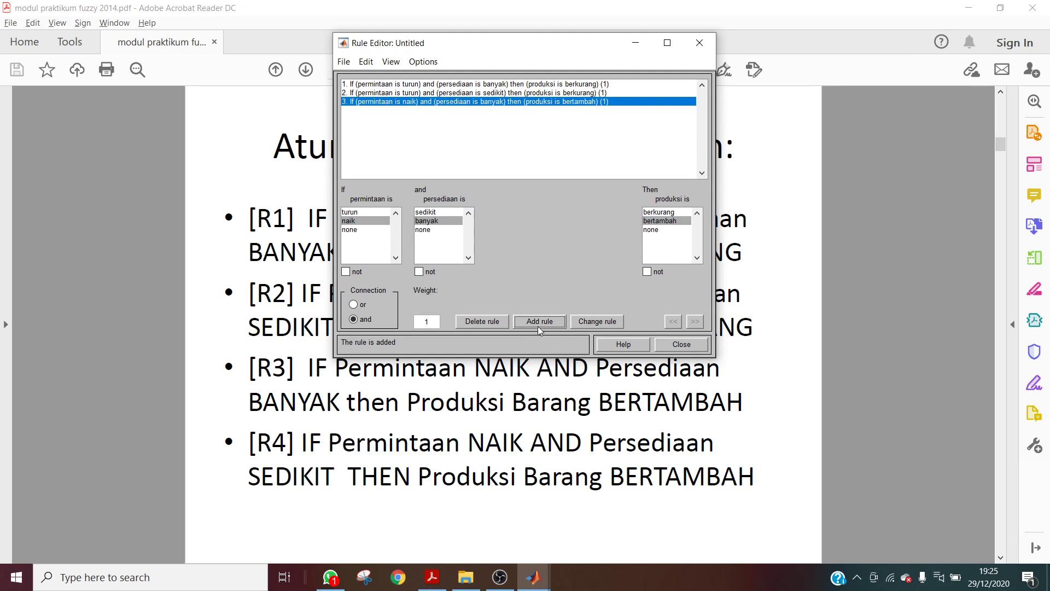
Consult rule R4 in the PDF, add it (if permintaan is naik and persediaan is sedikit, then produksi is bertambah), and close the Rule Editor.
left_click(514, 455)
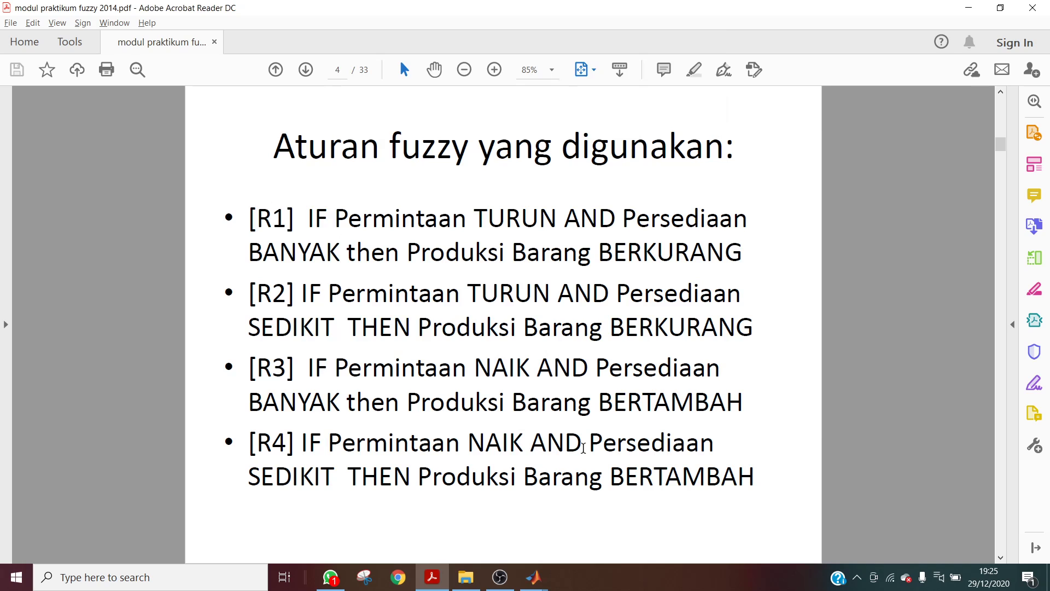
key("alt+Tab")
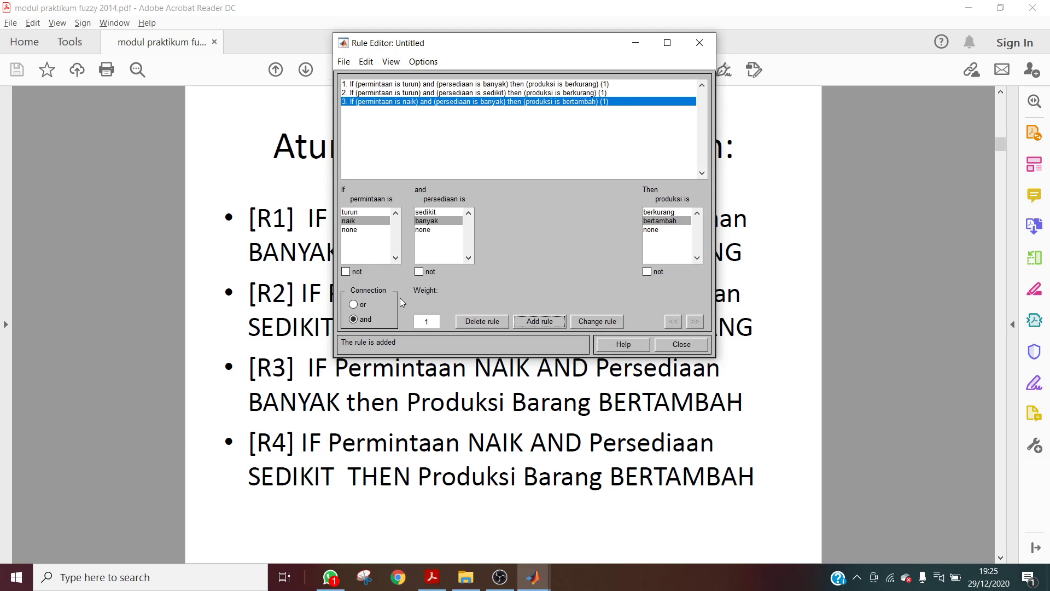
left_click(435, 212)
left_click(668, 212)
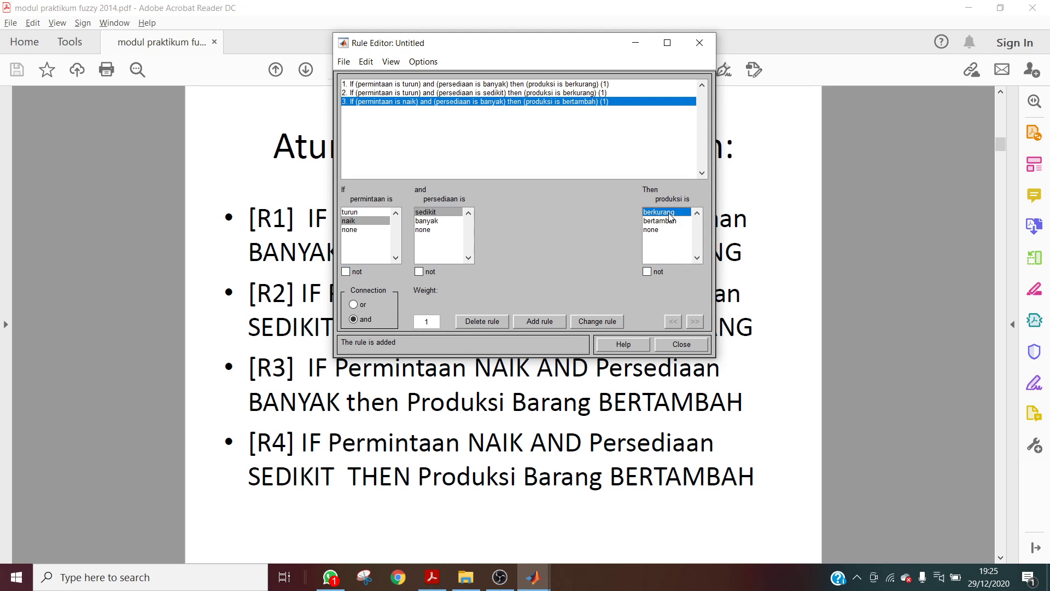
left_click(669, 218)
left_click(551, 319)
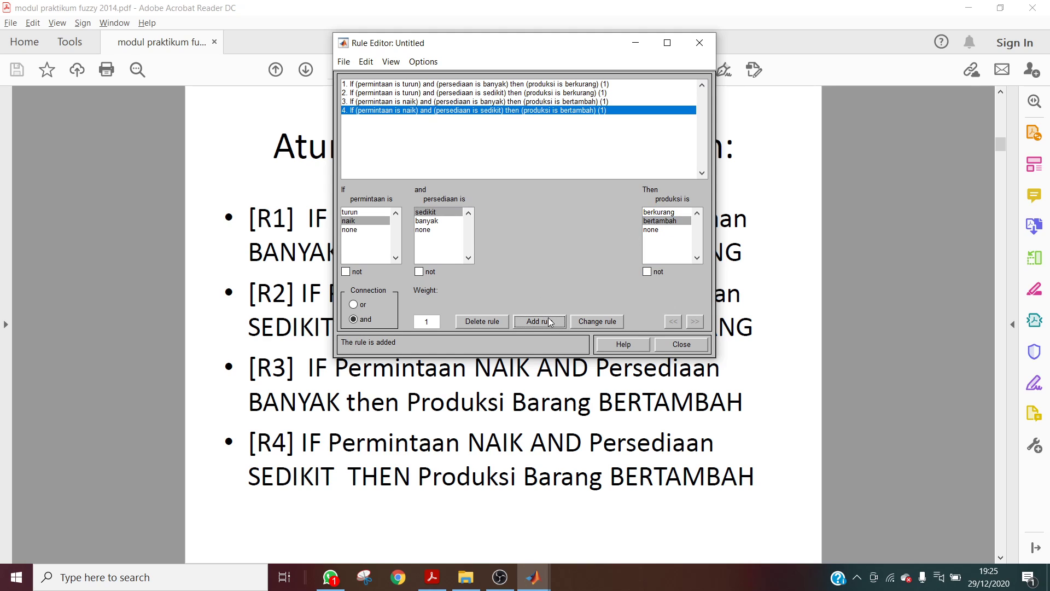
key("alt+Tab")
key("alt+Tab")
left_click(693, 345)
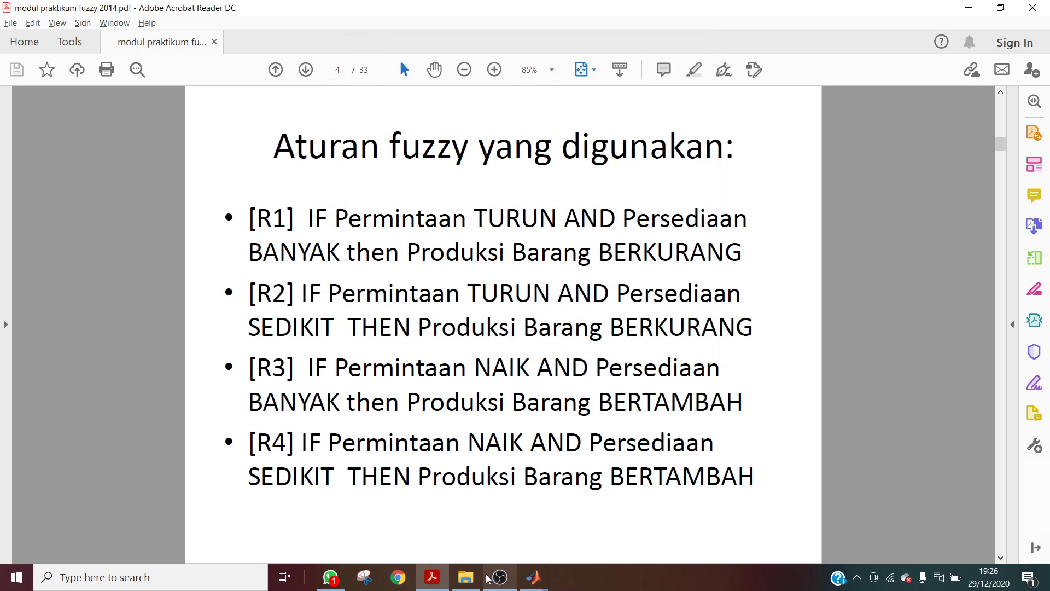
Go back to the "METODE MAMDANI" slide in the PDF module and read the case's permintaan and persediaan amounts.
mouse_move(533, 576)
left_click(665, 519)
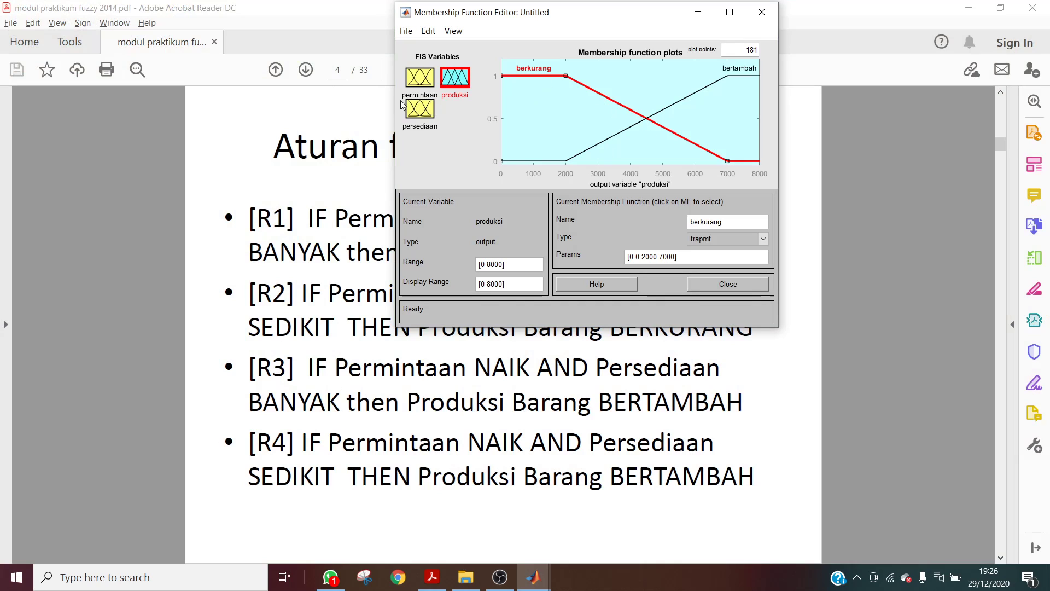
left_click(259, 491)
scroll(328, 431, "down", 1)
scroll(328, 431, "up", 4)
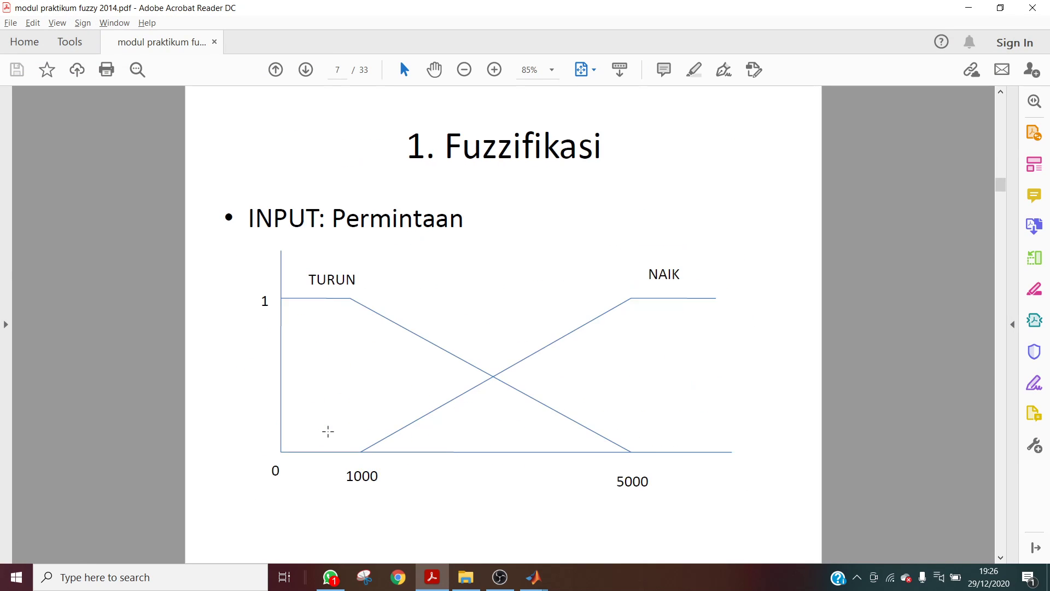
scroll(328, 431, "down", 2)
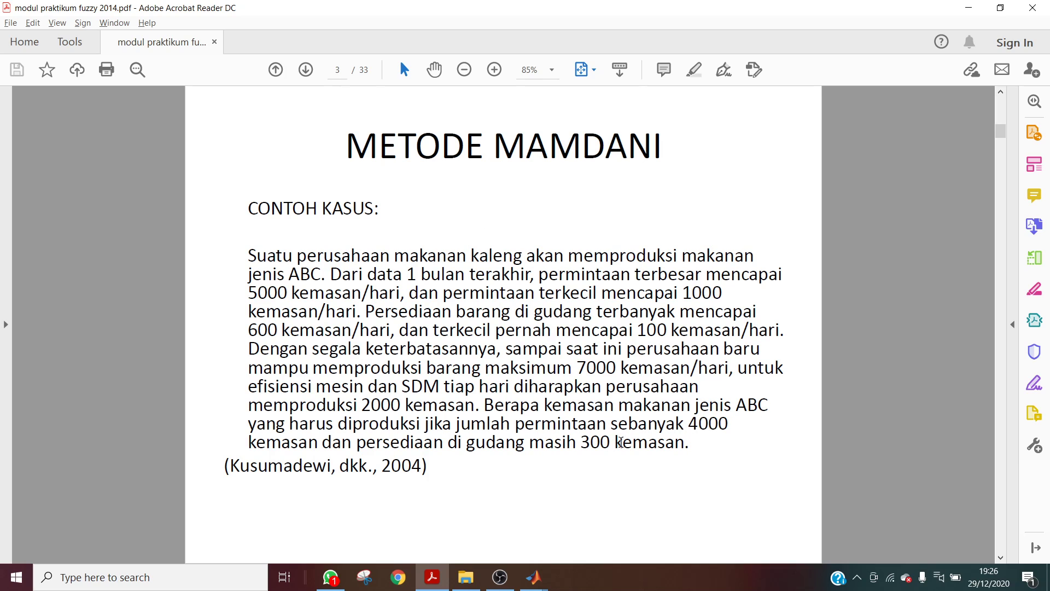
Switch back to the Membership Function Editor, open the Rule Viewer and set the input to [4000 300].
key("alt+Tab")
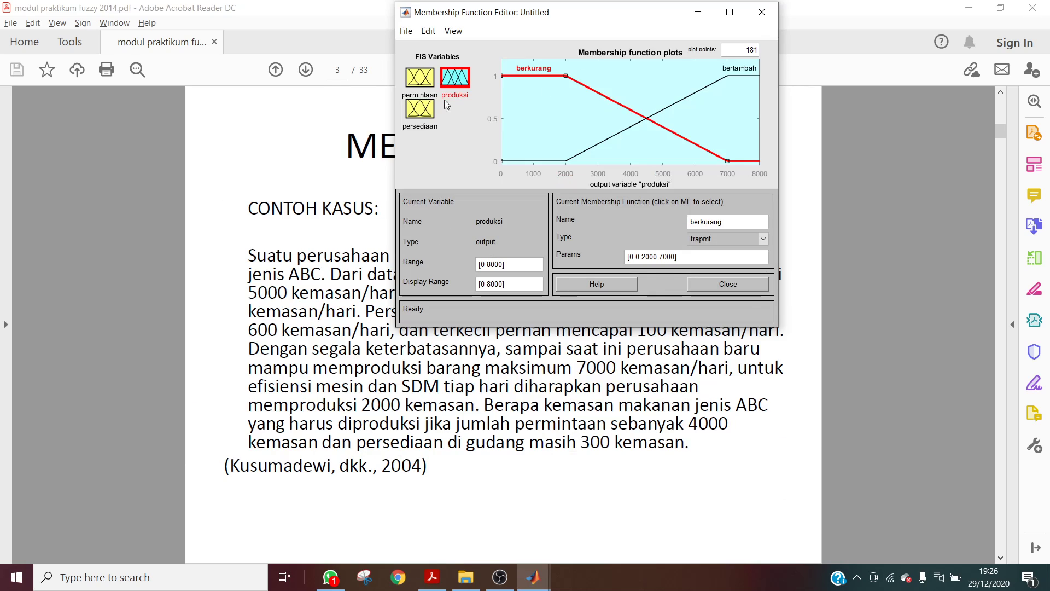
left_click(435, 32)
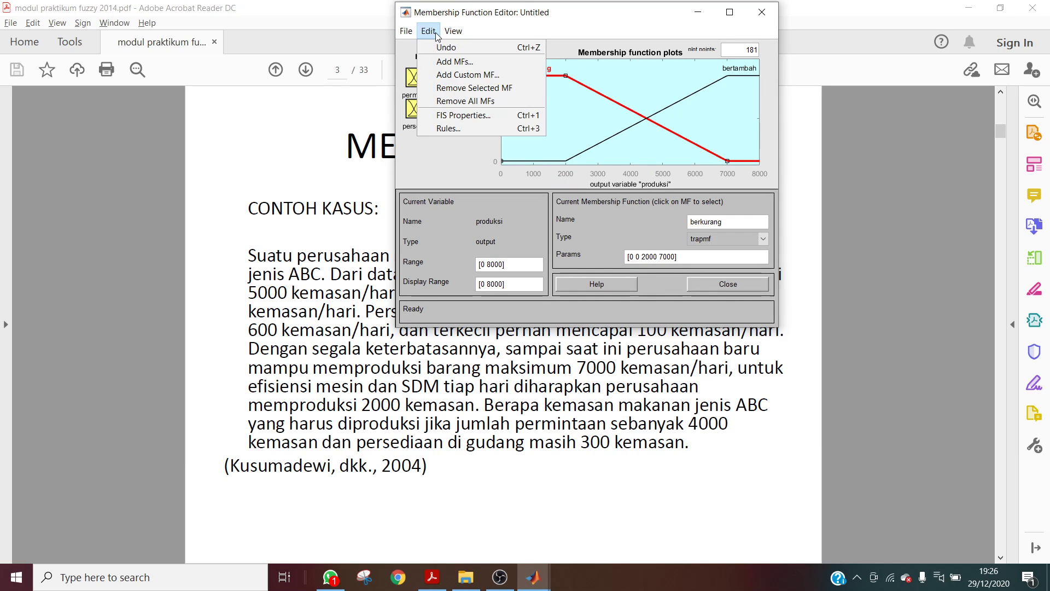
left_click(468, 46)
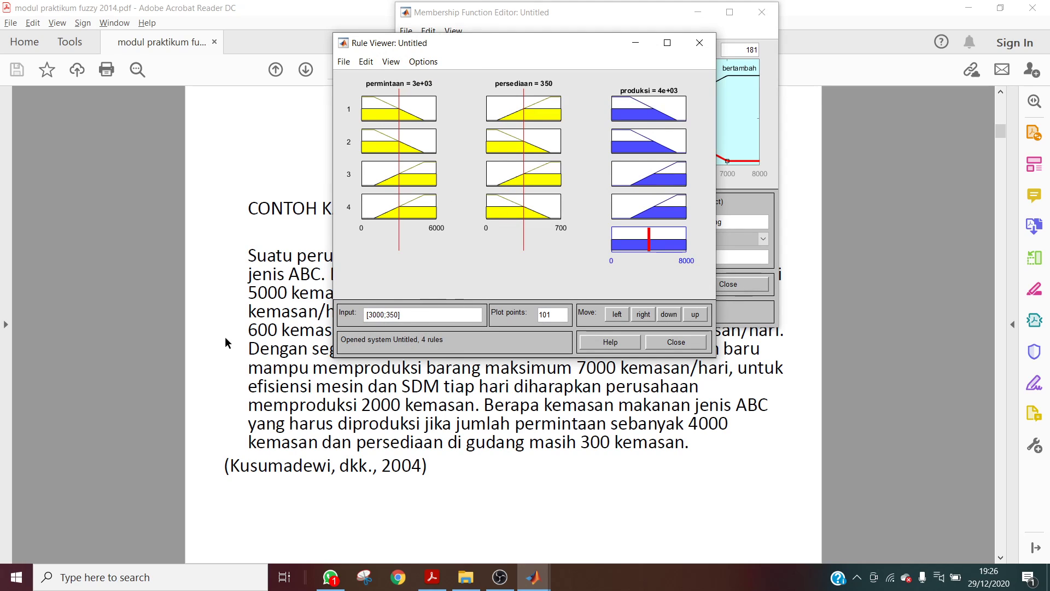
left_click_drag(368, 314, 321, 316)
key("BackSpace")
key("Return")
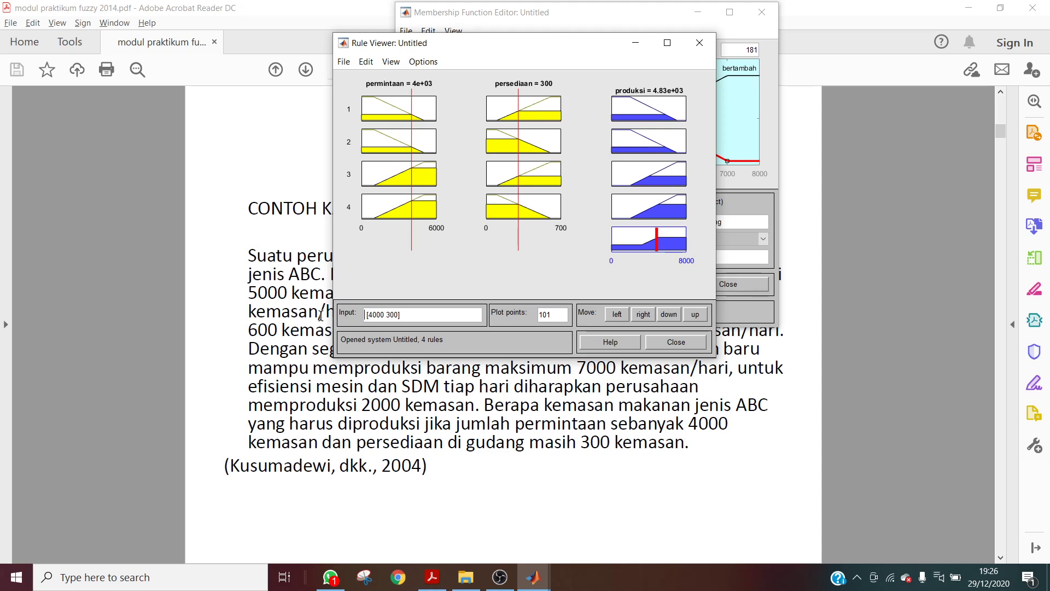